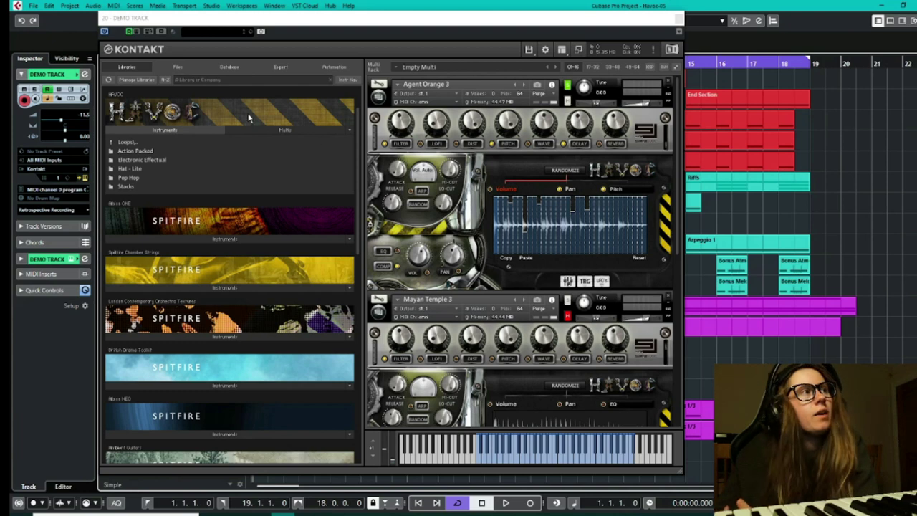
Step: Look through the Instrument Stacks multis of the Havoc library, and return to its instruments list
click(265, 135)
click(264, 134)
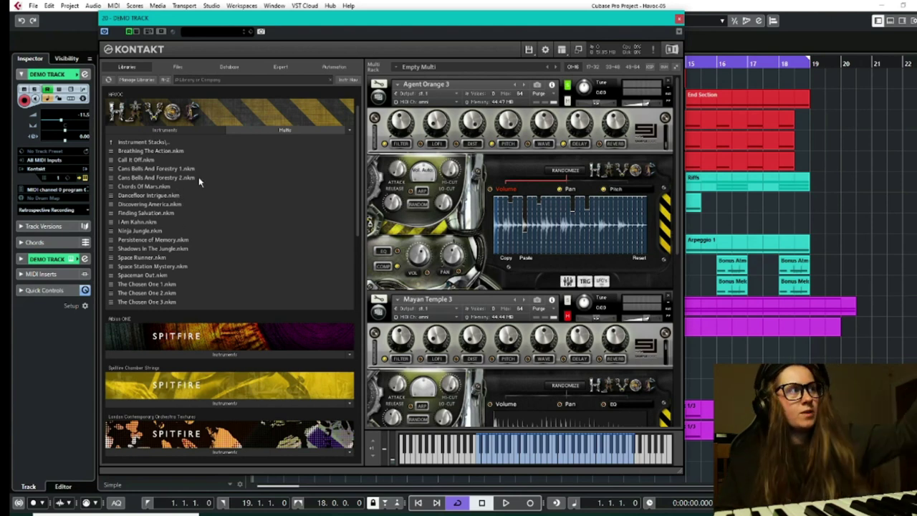
click(164, 131)
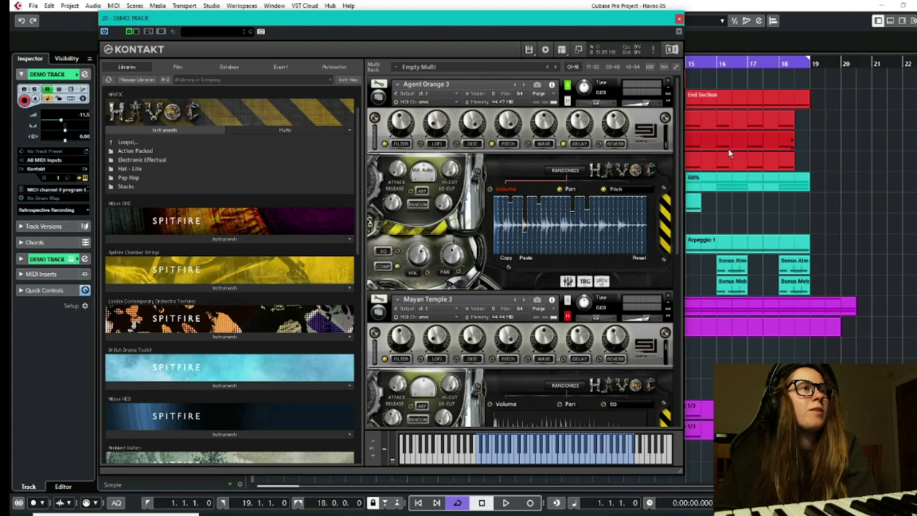
Step: Examine the loaded Agent Orange 3, Mayan Temple 3 and Chess In The Park 1 loop instruments in the rack
scroll(500, 301, down, 2)
scroll(499, 301, down, 2)
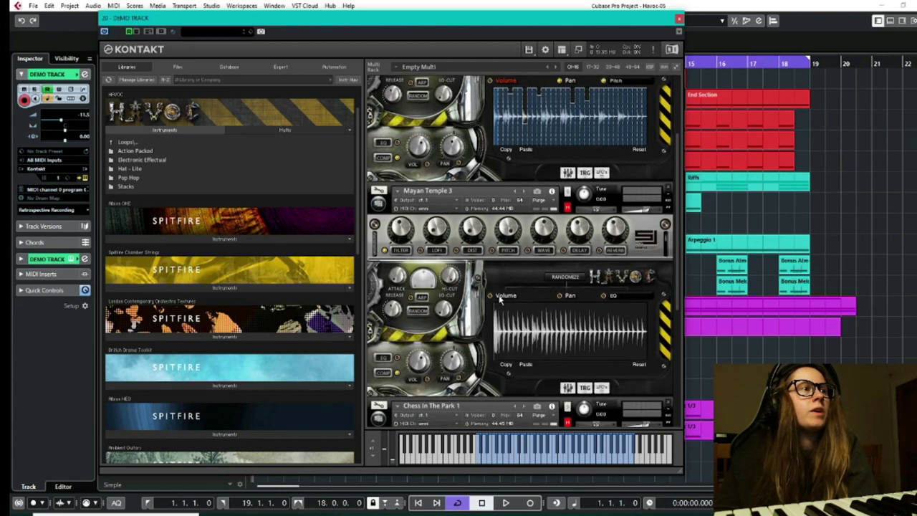
scroll(507, 301, up, 4)
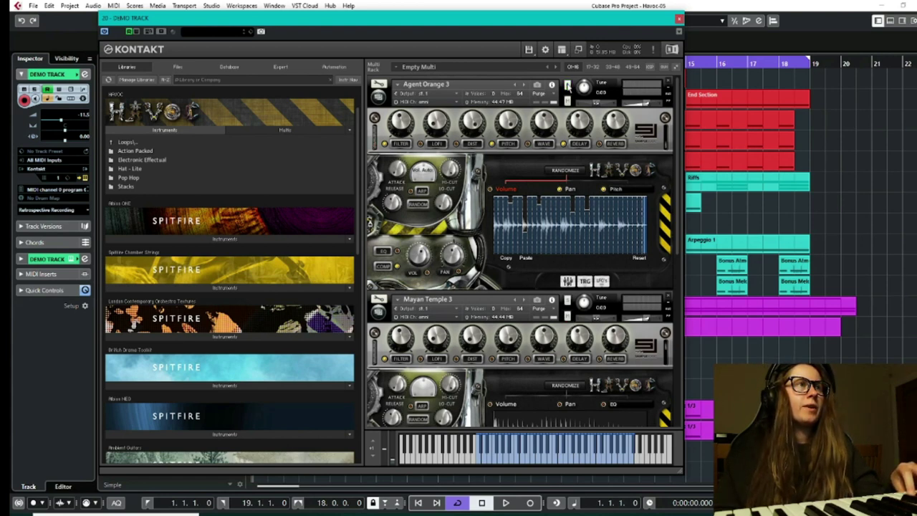
scroll(598, 237, down, 5)
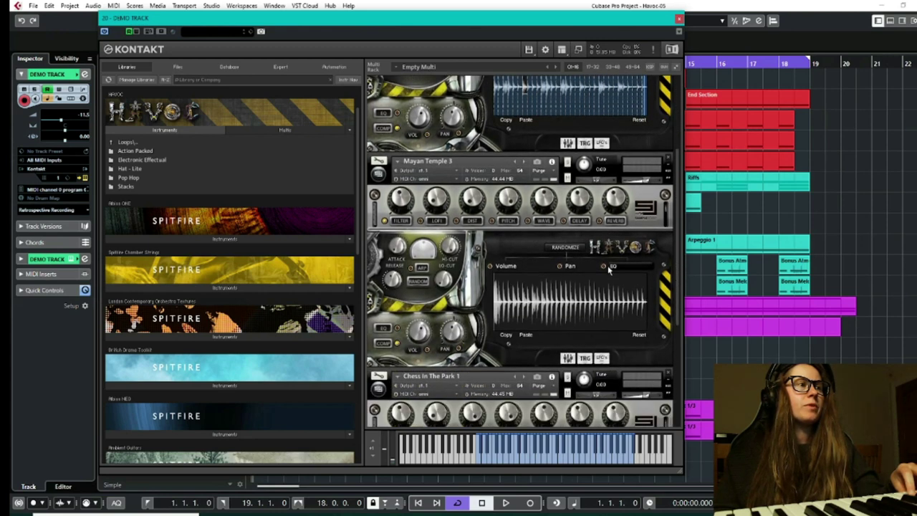
scroll(607, 269, up, 5)
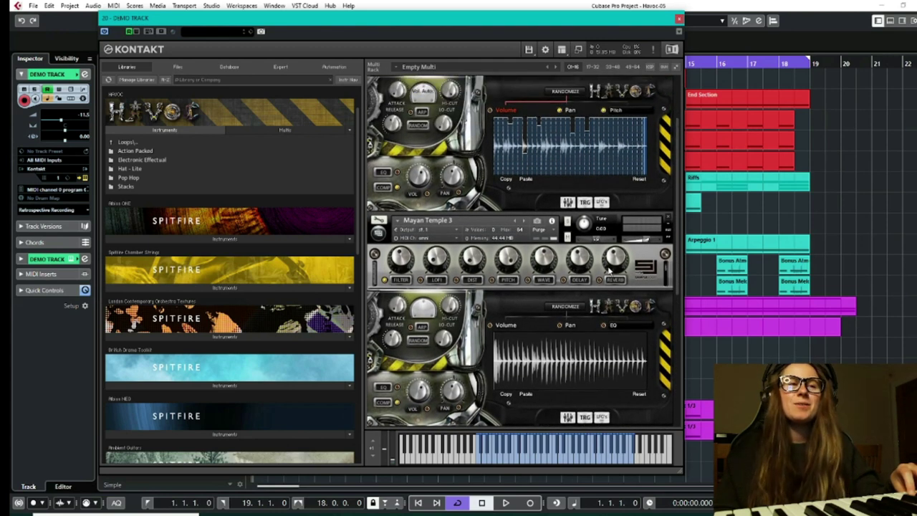
scroll(610, 271, up, 1)
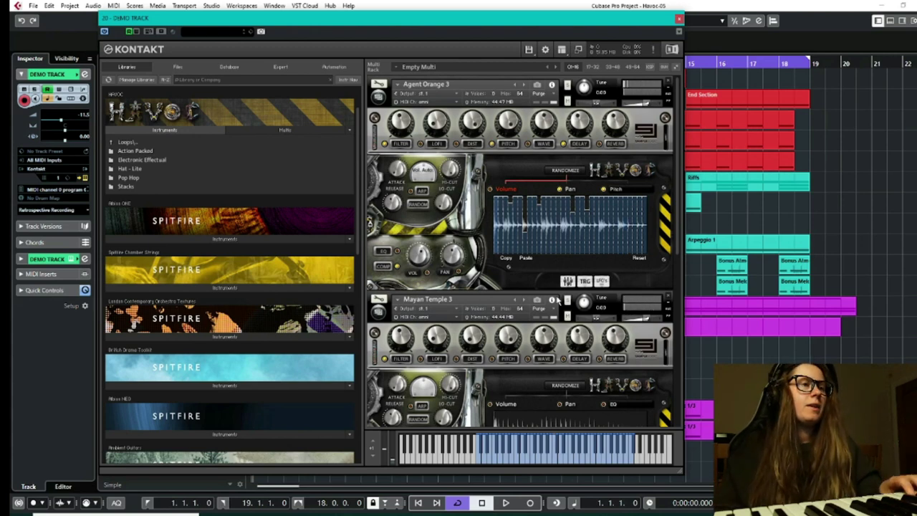
scroll(552, 307, down, 5)
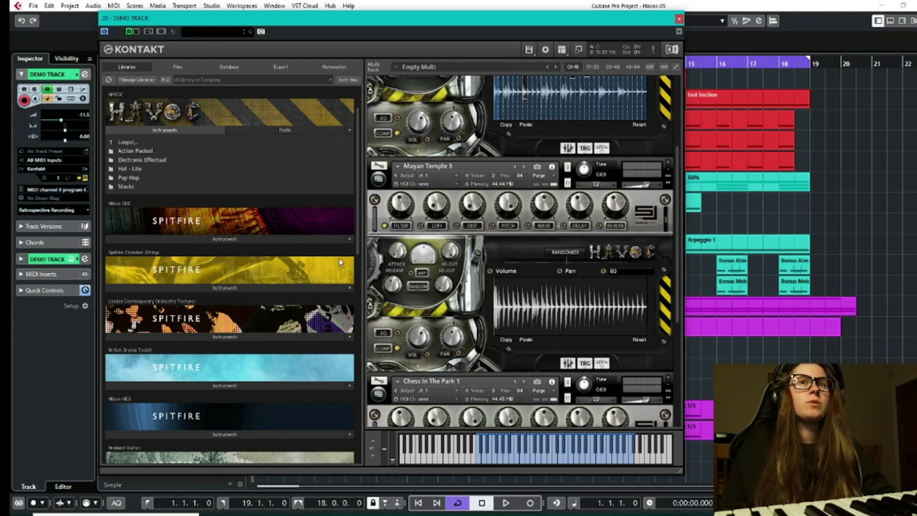
Step: Leave the Loops folder and open the Arpeggiated folder of the Havoc instruments
click(127, 143)
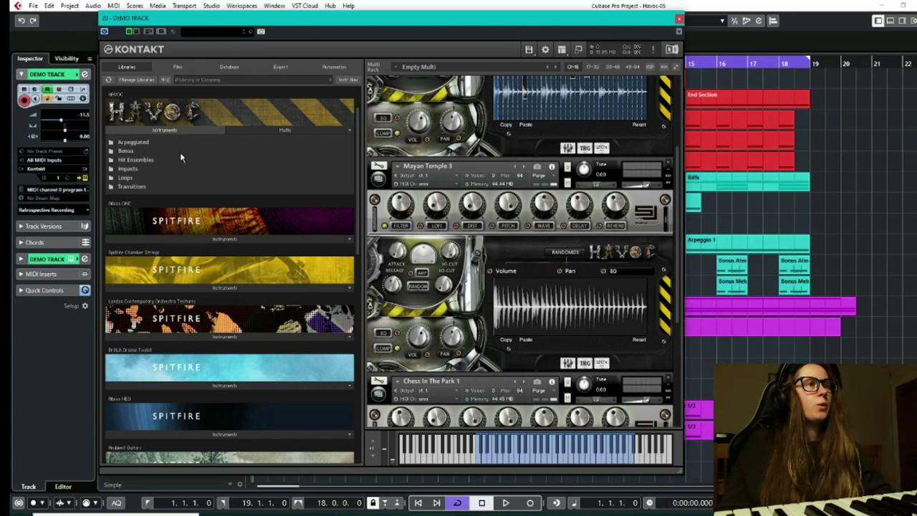
click(143, 143)
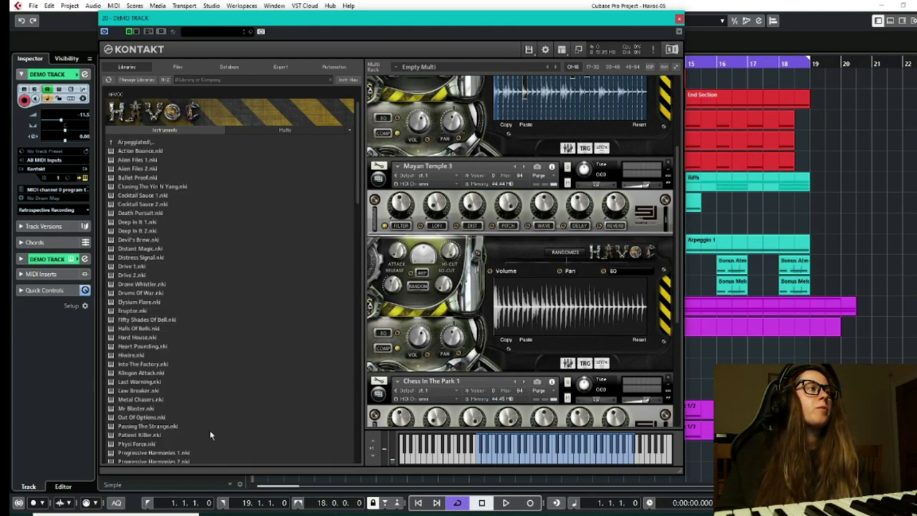
scroll(148, 213, up, 2)
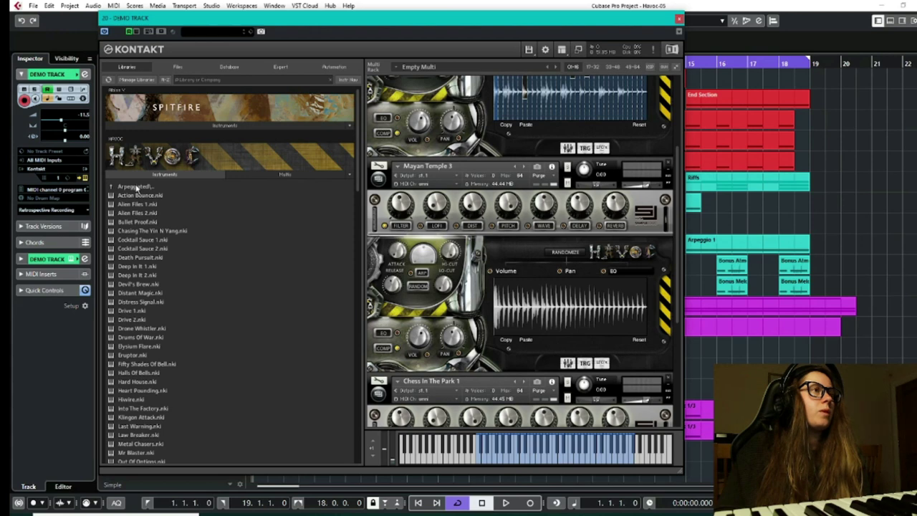
Step: Clear the loop instruments from the rack without saving changes, and load Distant Magic from the Arpeggiated folder
scroll(646, 200, up, 1)
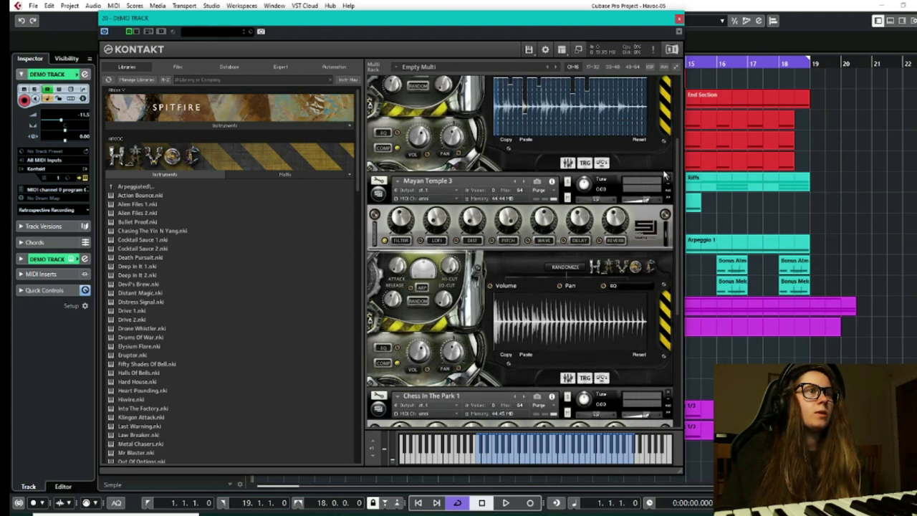
scroll(666, 175, up, 2)
click(670, 207)
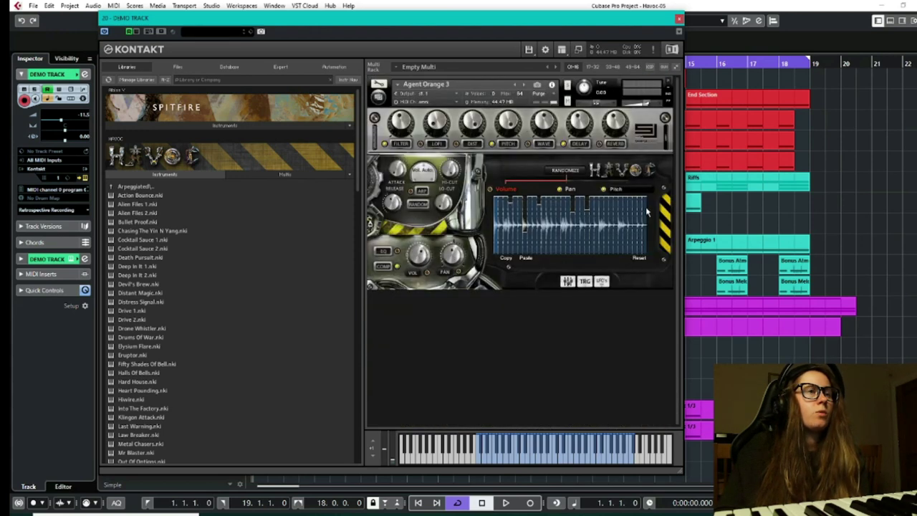
click(671, 86)
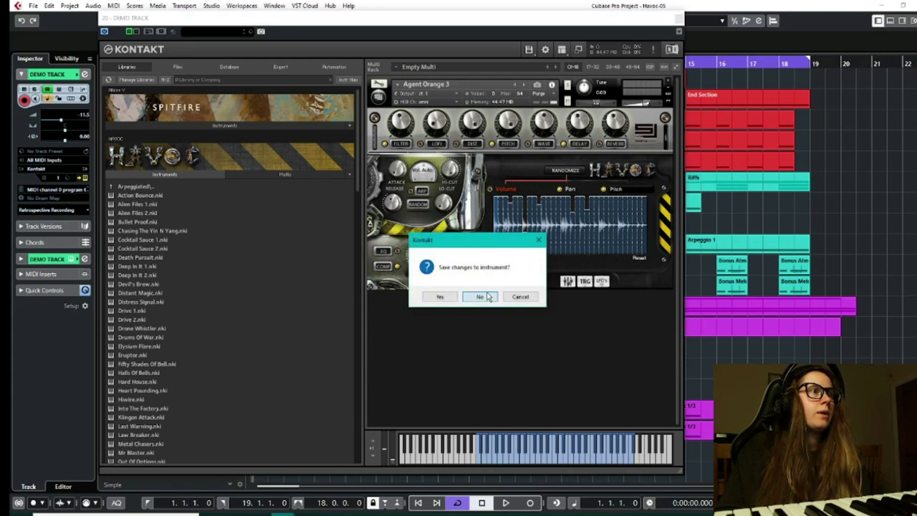
click(480, 296)
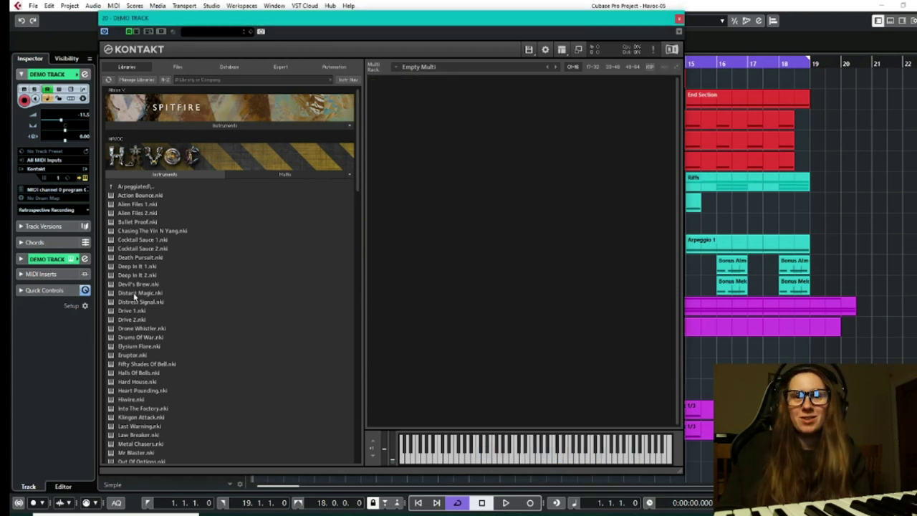
double_click(114, 293)
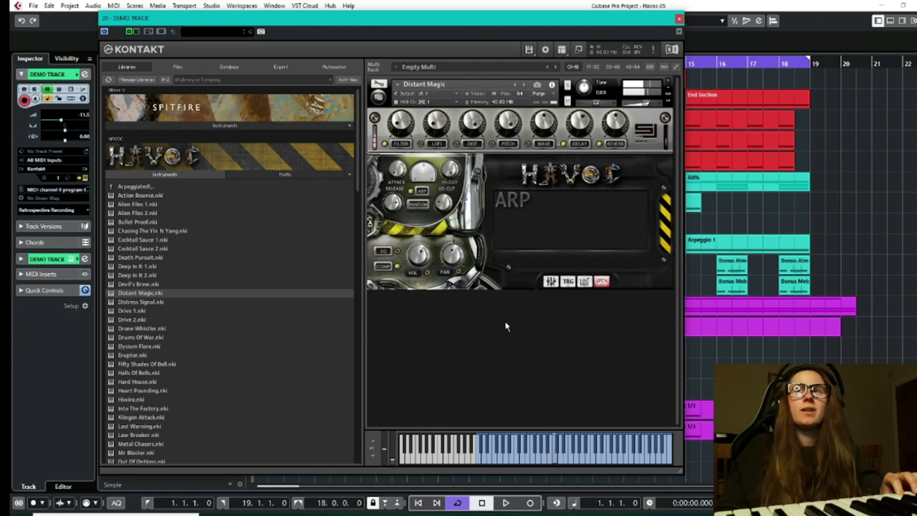
Step: Replace Distant Magic with the Stimuli 1 instrument from Havoc's Bonus Melodics folder
click(666, 83)
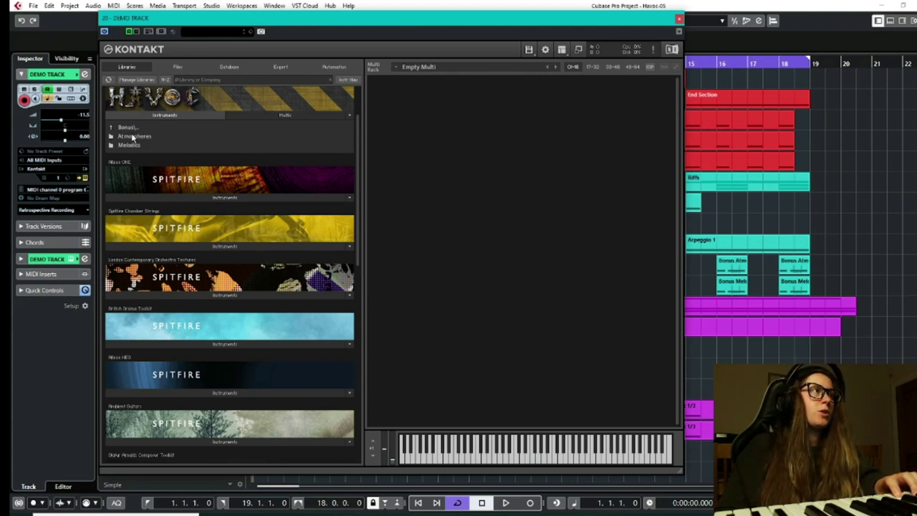
double_click(130, 146)
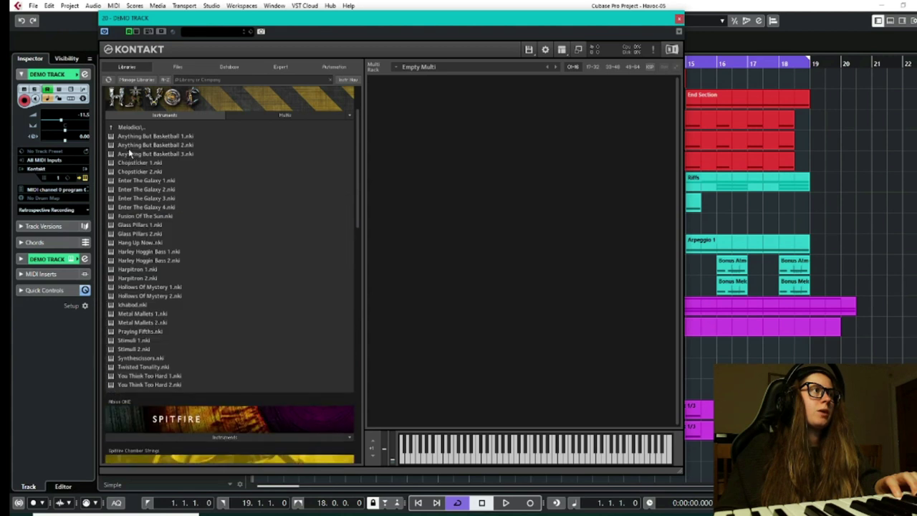
scroll(151, 242, down, 3)
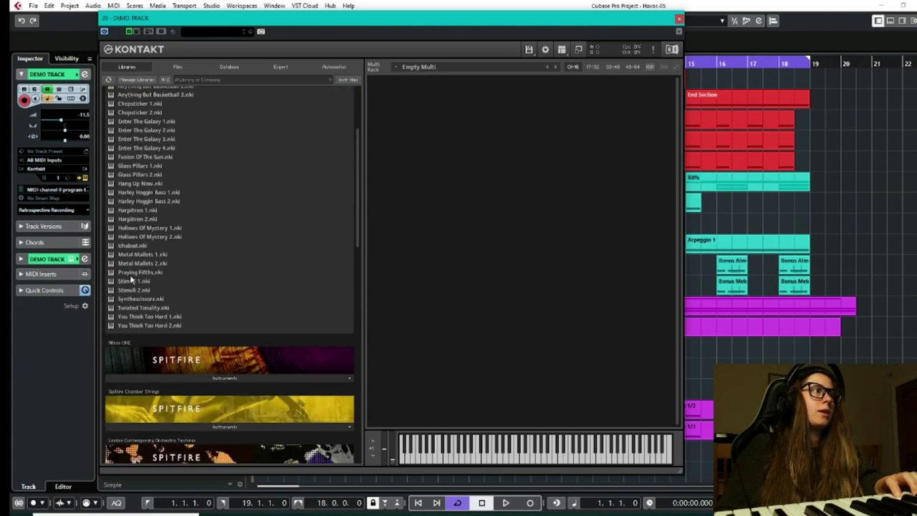
double_click(135, 283)
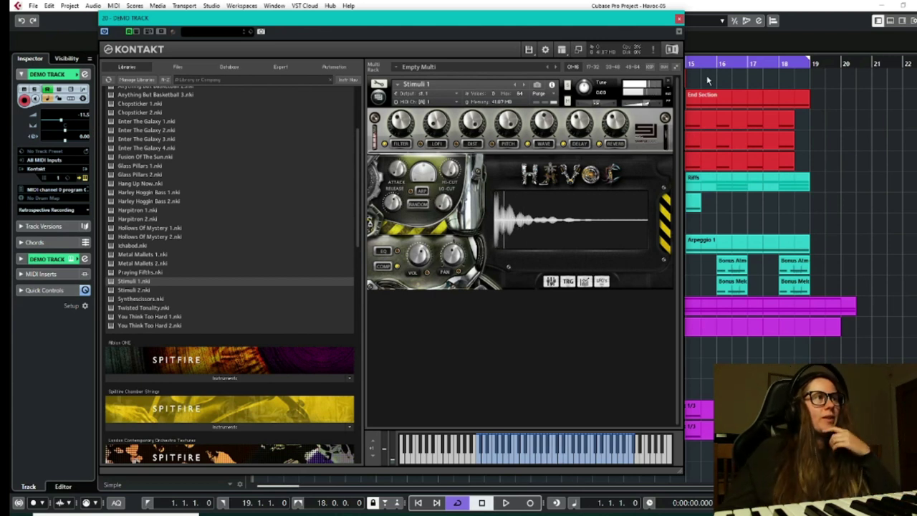
Step: Replace Stimuli 1 with Synthescissors, discarding changes, and toggle the new instrument's arpeggiator
click(670, 83)
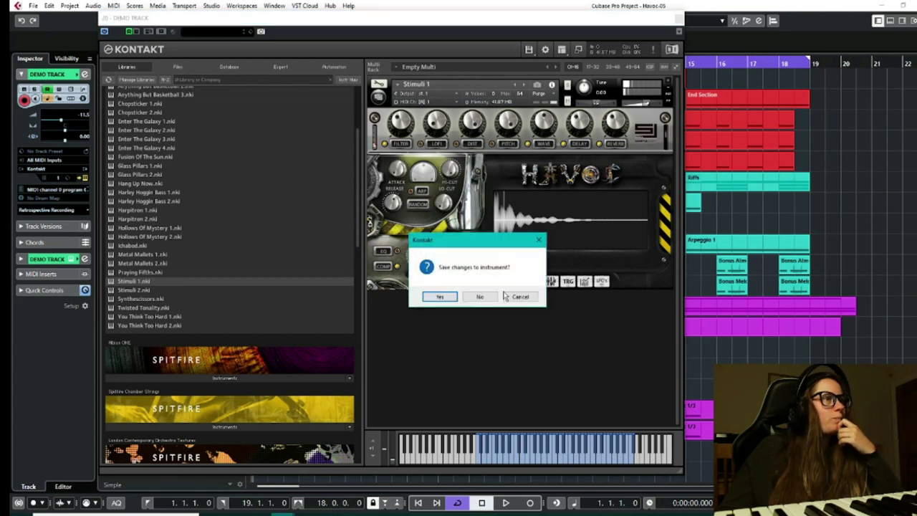
click(478, 296)
double_click(123, 299)
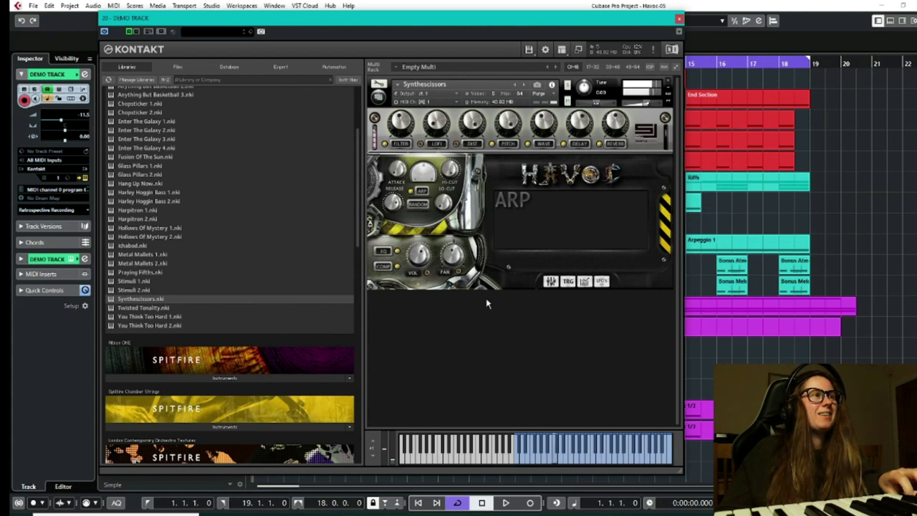
scroll(180, 228, up, 3)
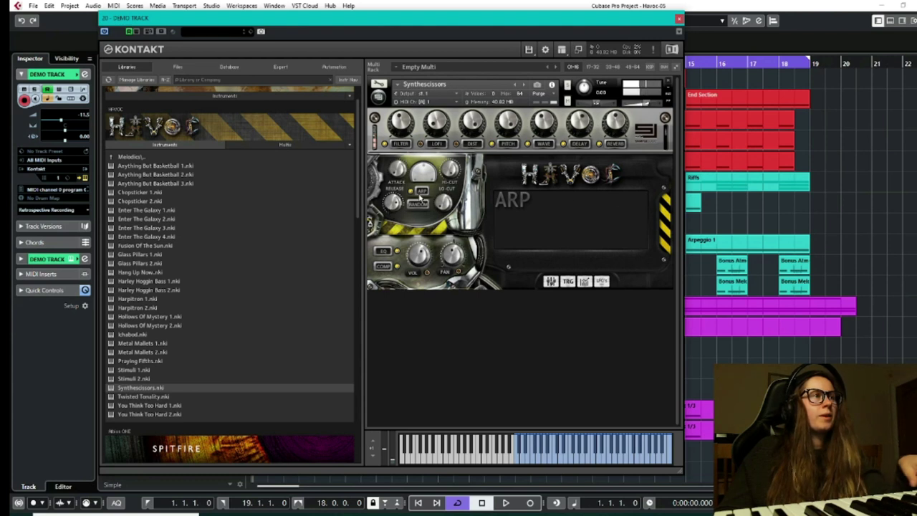
click(412, 192)
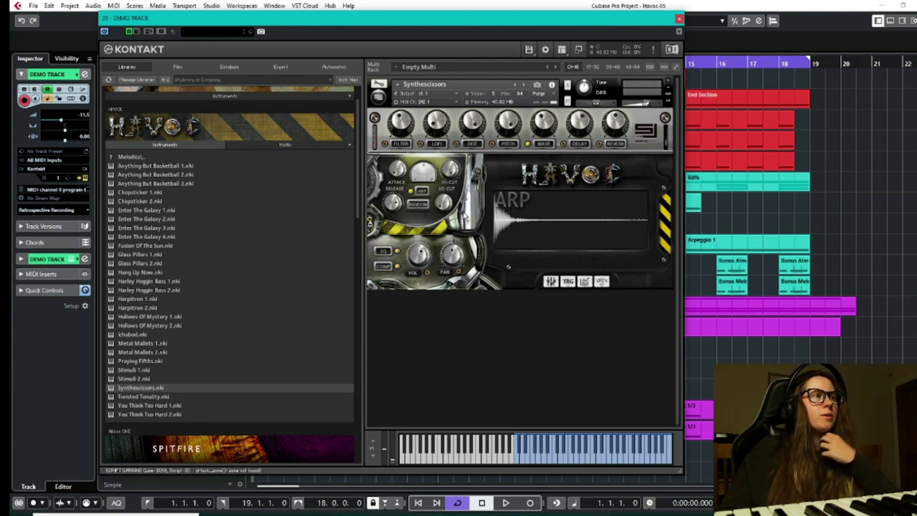
Step: Replace Synthescissors, discarding its changes, with Hidden Sea Fortress from the Bonus Atmospheres folder
click(669, 84)
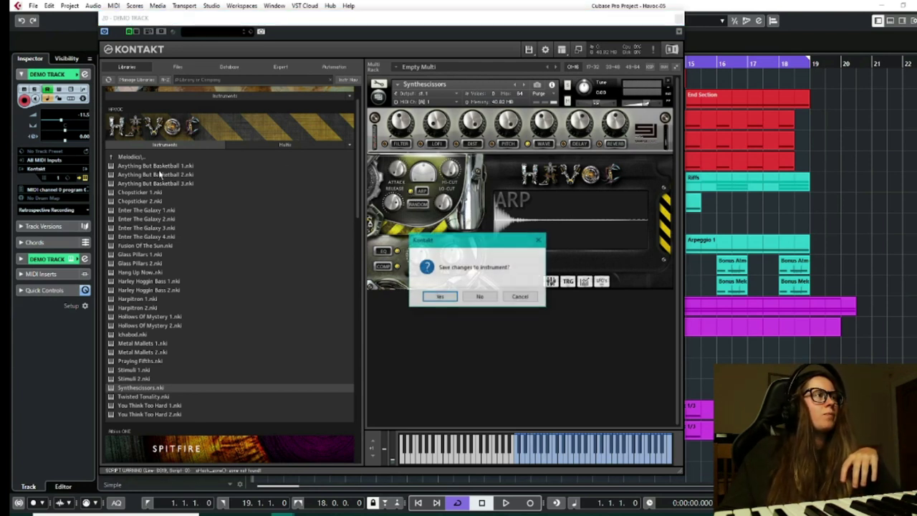
click(480, 298)
click(147, 157)
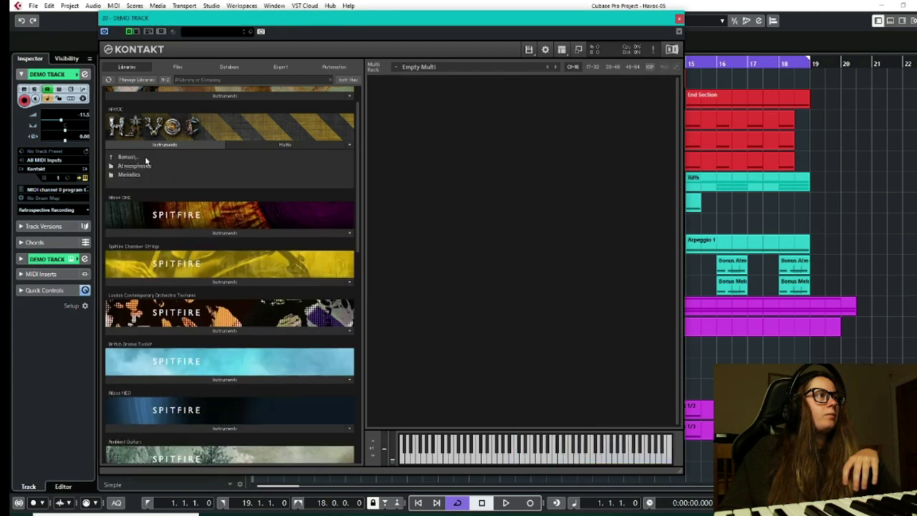
click(143, 165)
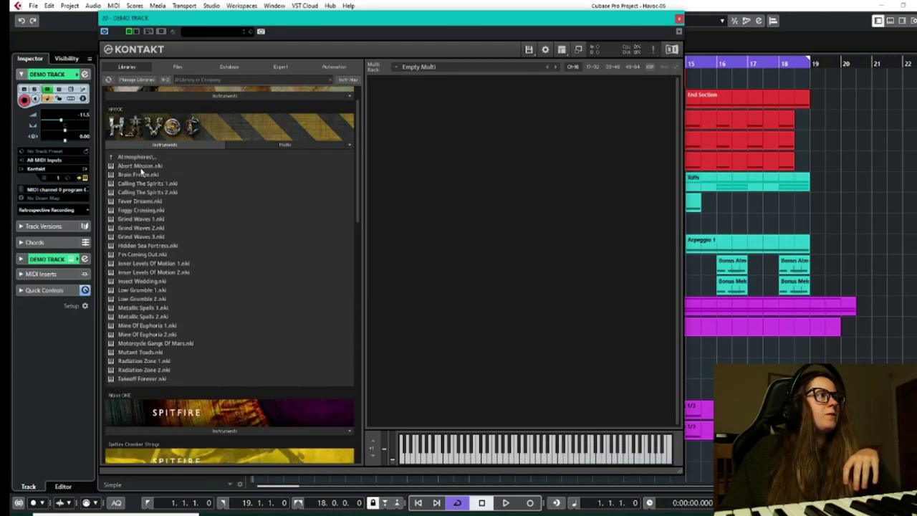
double_click(144, 246)
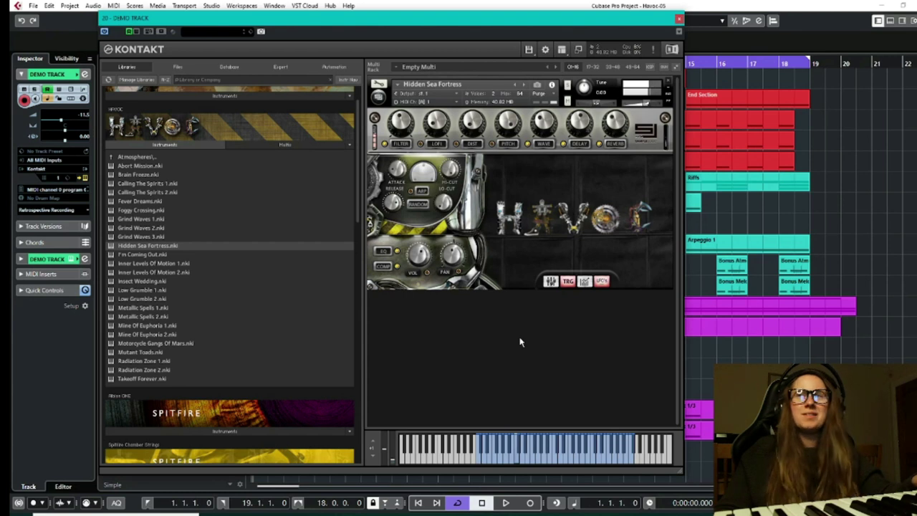
Step: Replace Hidden Sea Fortress with Hungry Hungry Hippo from Havoc's Hit Ensembles folder
click(669, 84)
click(125, 157)
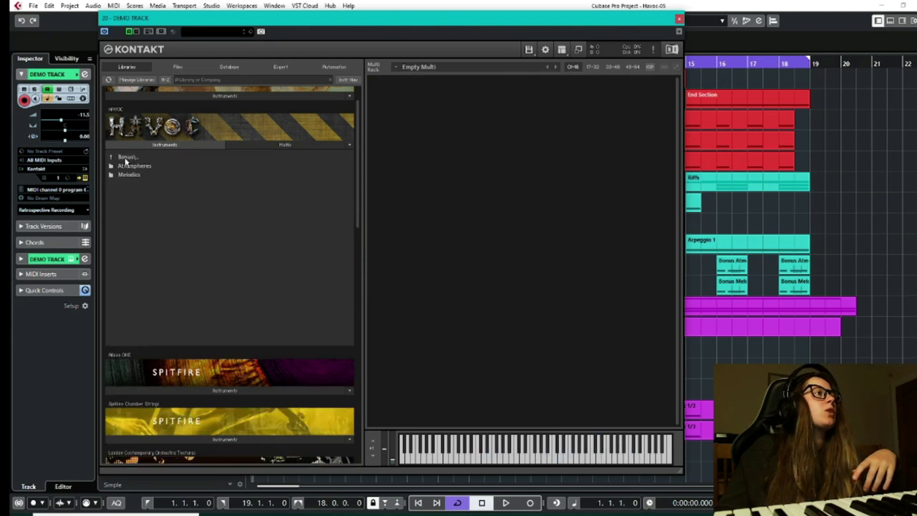
click(131, 158)
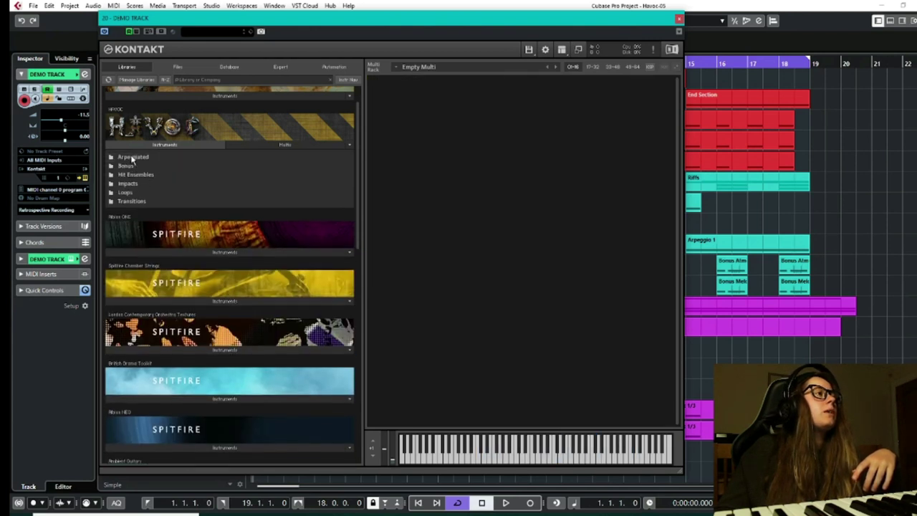
click(140, 176)
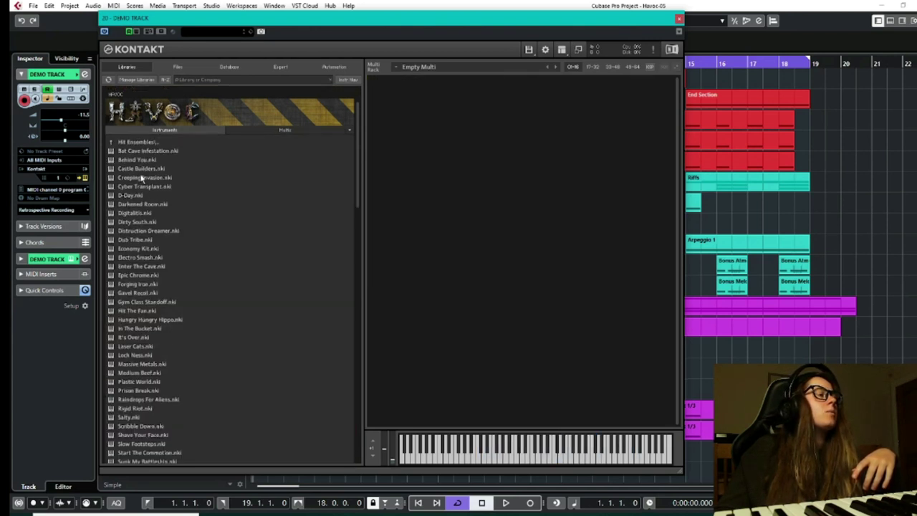
scroll(150, 272, down, 3)
double_click(152, 262)
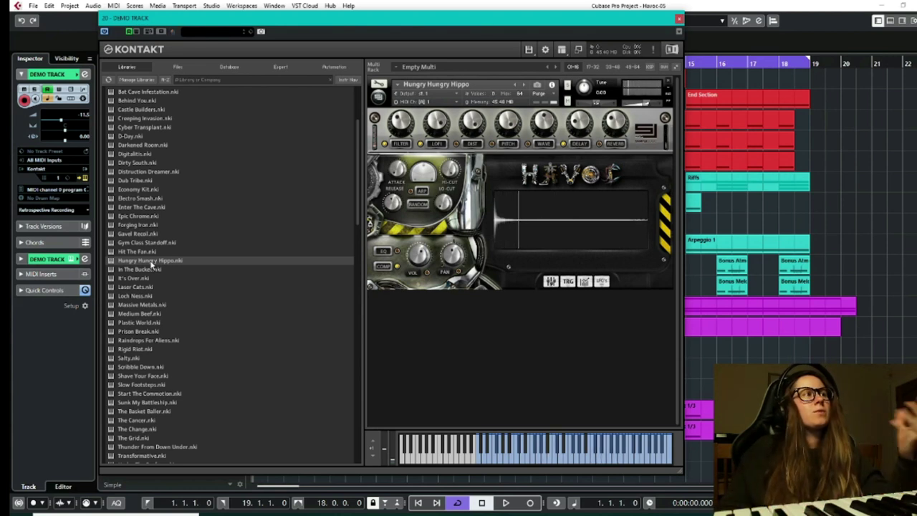
Step: Remove Hungry Hungry Hippo from the rack and open the Impacts folder of the Havoc instruments
scroll(205, 277, up, 2)
scroll(206, 280, up, 2)
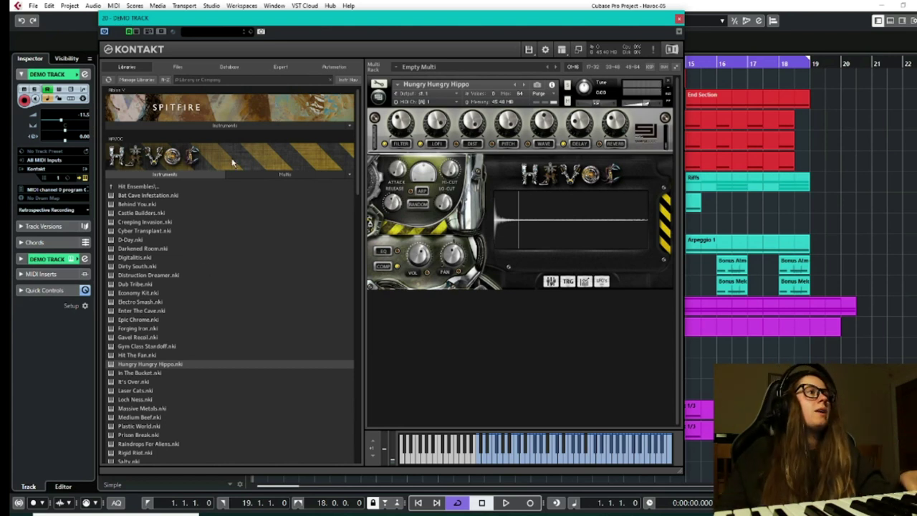
click(671, 84)
double_click(142, 189)
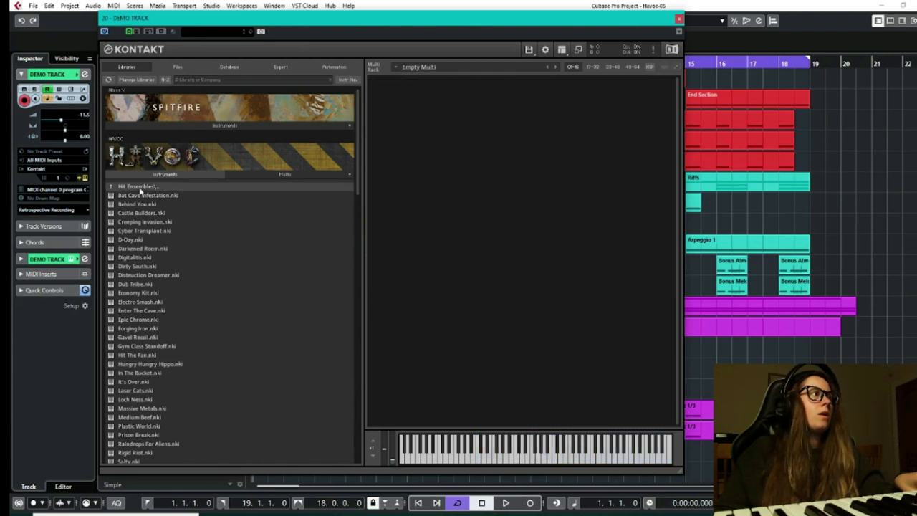
double_click(127, 171)
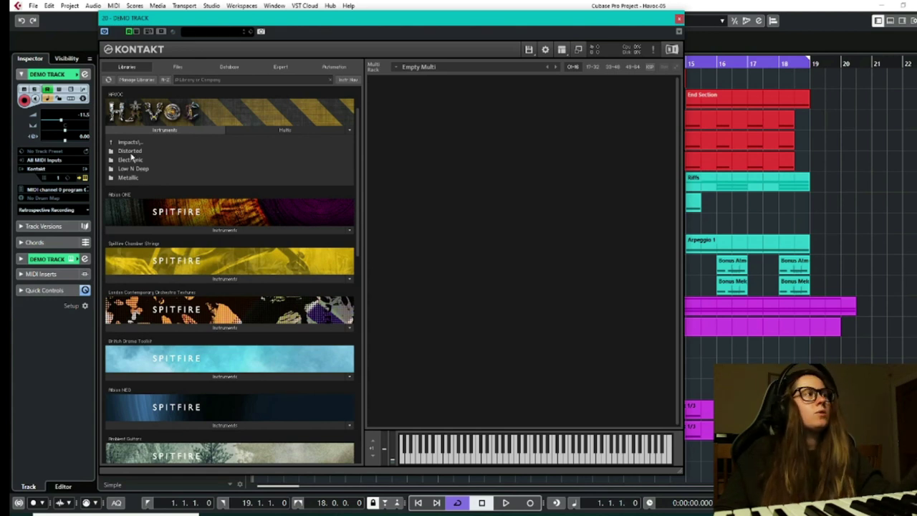
Step: Load Big Grumble 2 from the Low N Deep impacts folder for auditioning and remove it from the rack
double_click(136, 170)
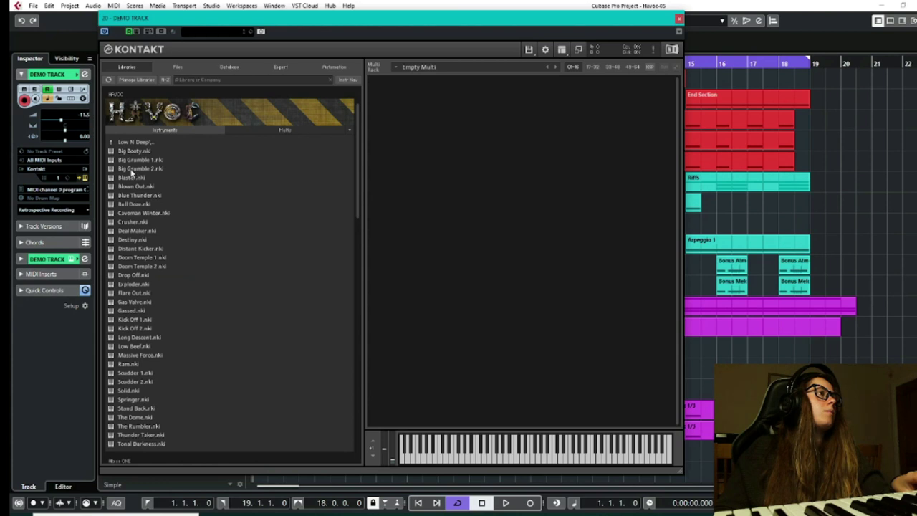
double_click(132, 169)
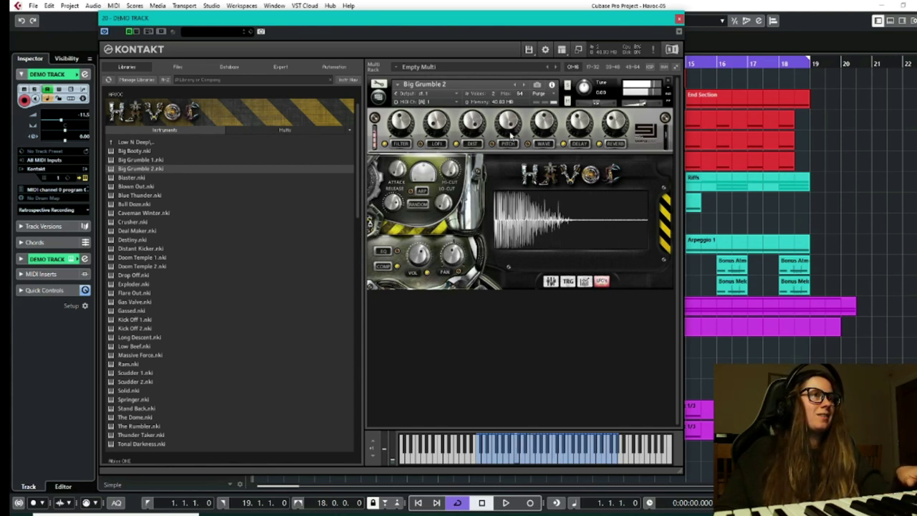
click(721, 95)
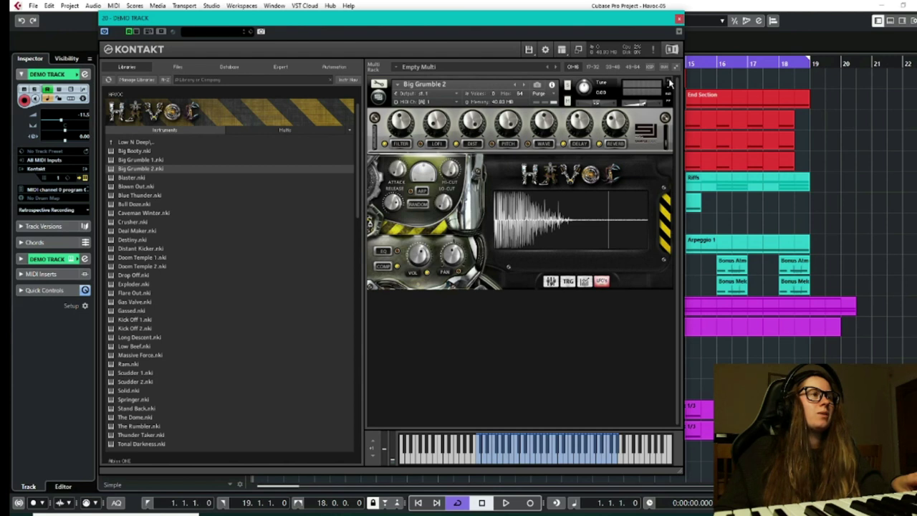
key(Delete)
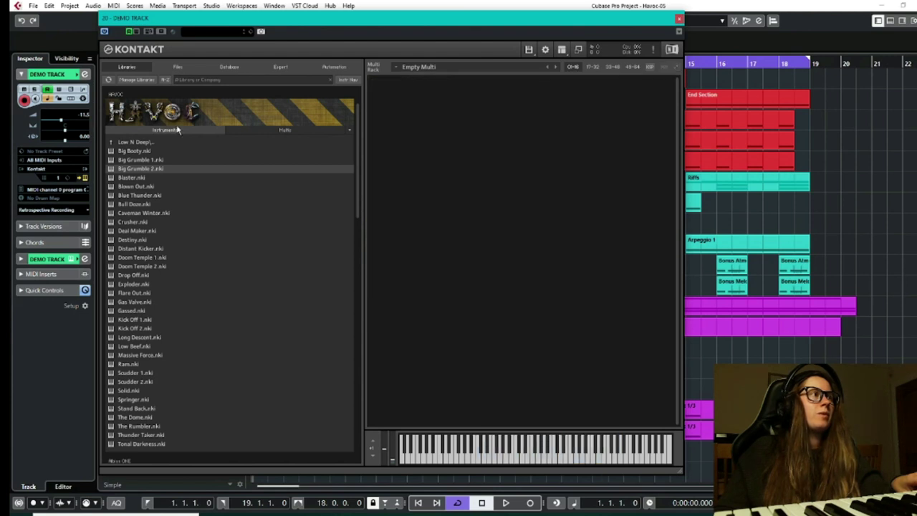
Step: Load Live Squid from the Electronic folder of Havoc's Impacts
click(140, 144)
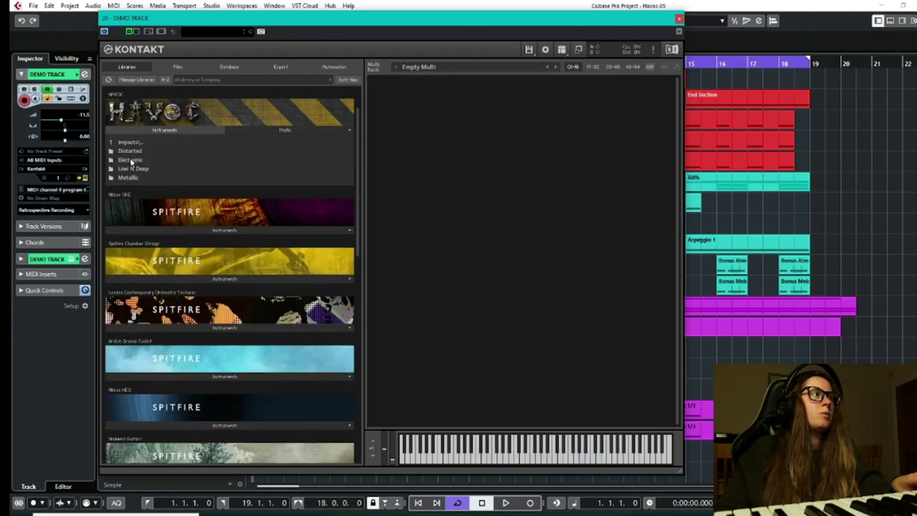
click(130, 160)
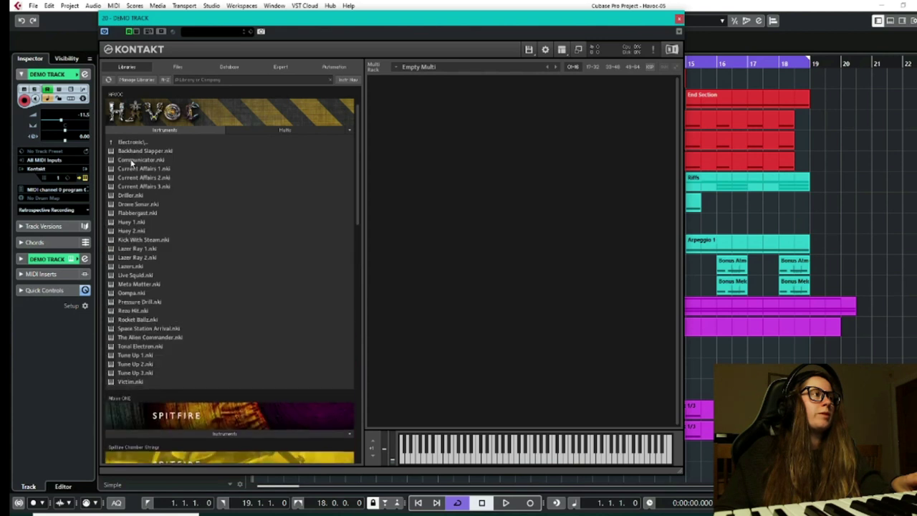
double_click(133, 276)
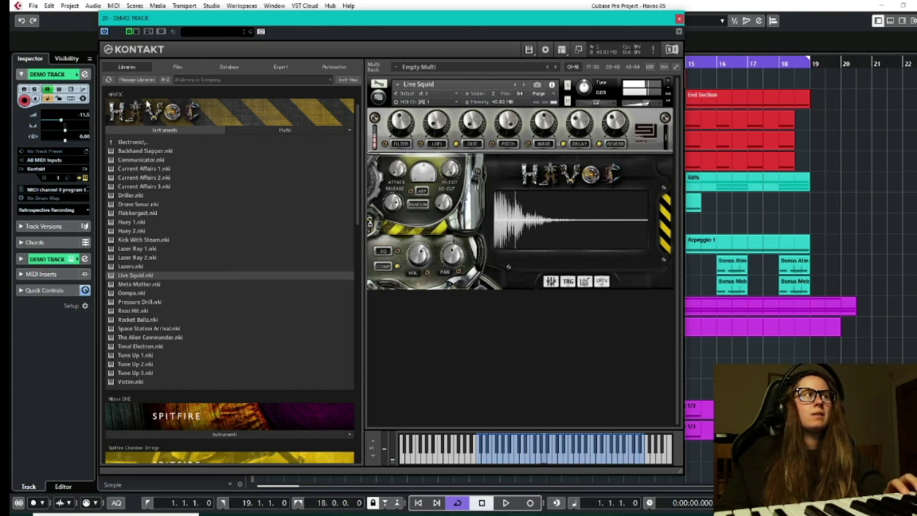
Step: Replace Live Squid with Card Shark 3 from the Action Packed folder of Havoc's Loops
click(134, 142)
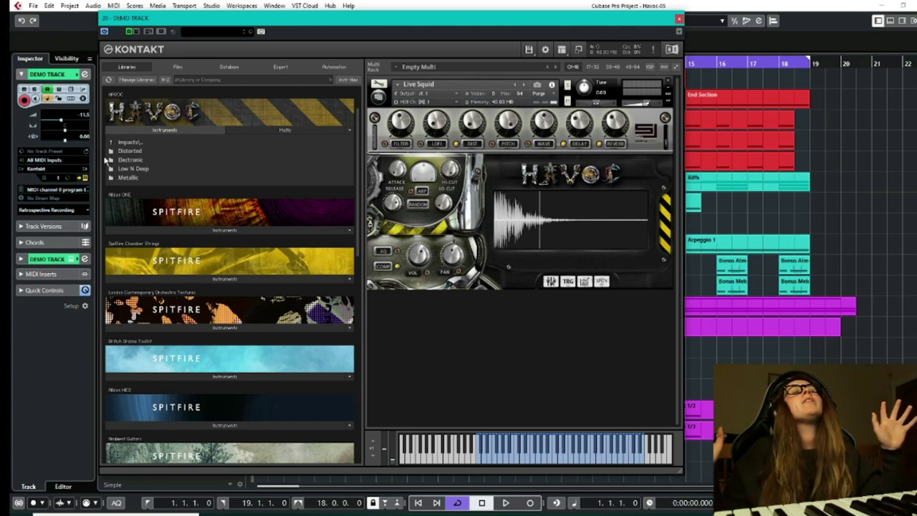
click(122, 141)
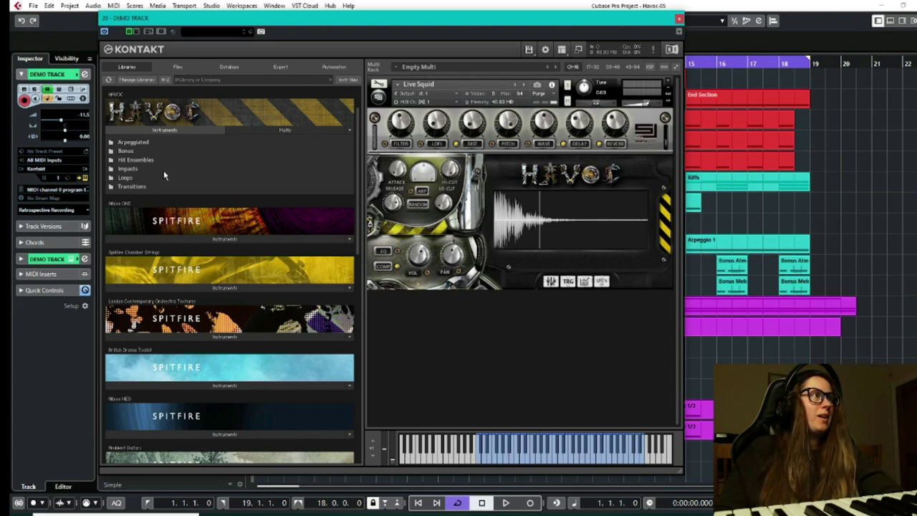
double_click(127, 178)
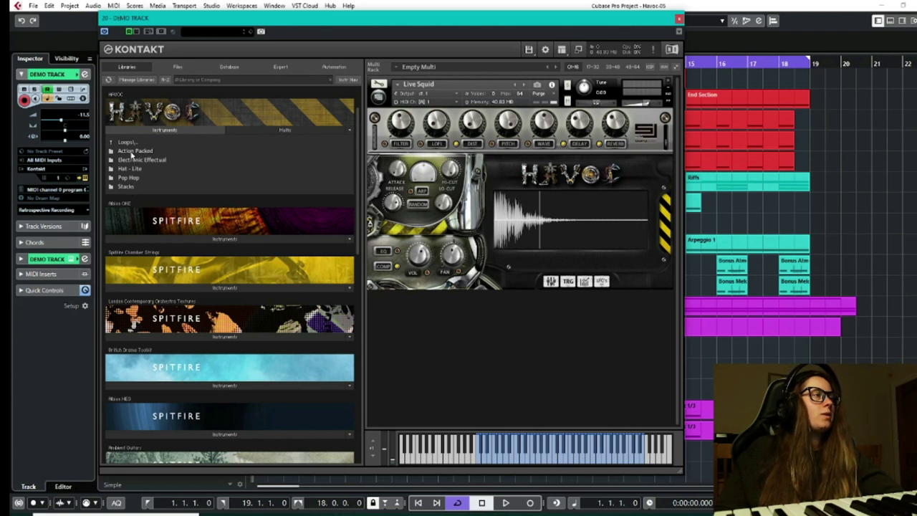
click(131, 152)
click(666, 83)
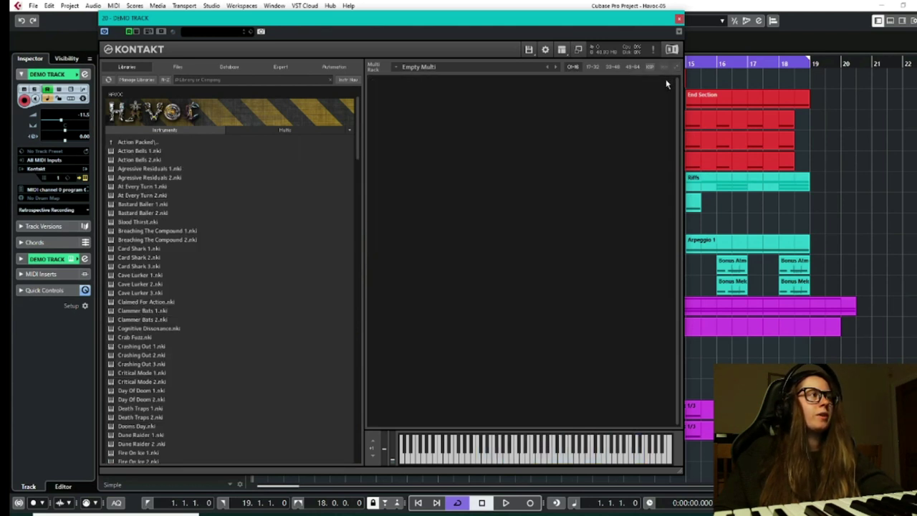
double_click(141, 267)
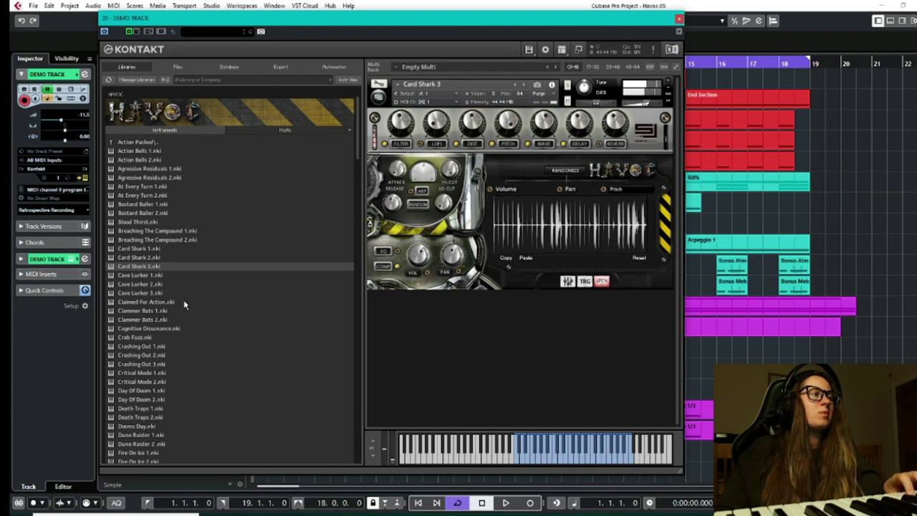
Step: Add Crab Fuzz to the rack below Card Shark 3 and set its MIDI channel to omni
scroll(123, 324, down, 1)
drag(132, 309, 419, 326)
click(423, 317)
click(433, 323)
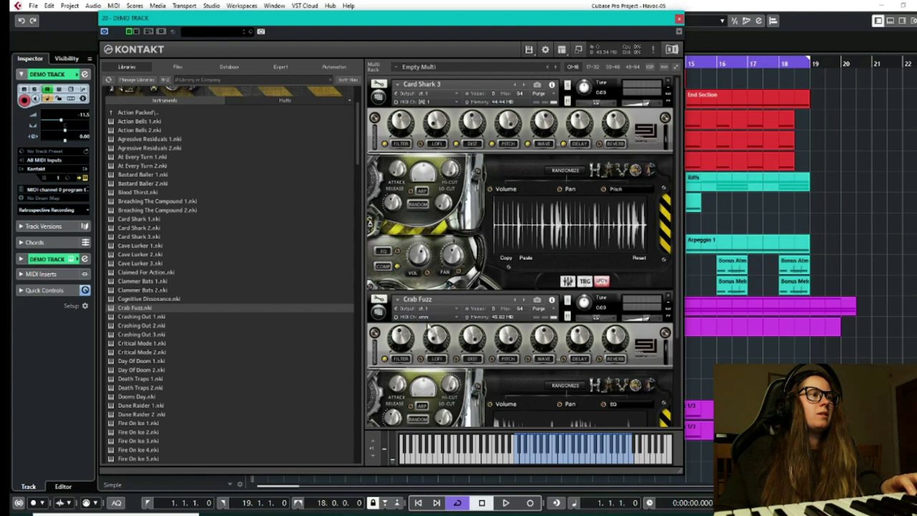
scroll(485, 328, down, 1)
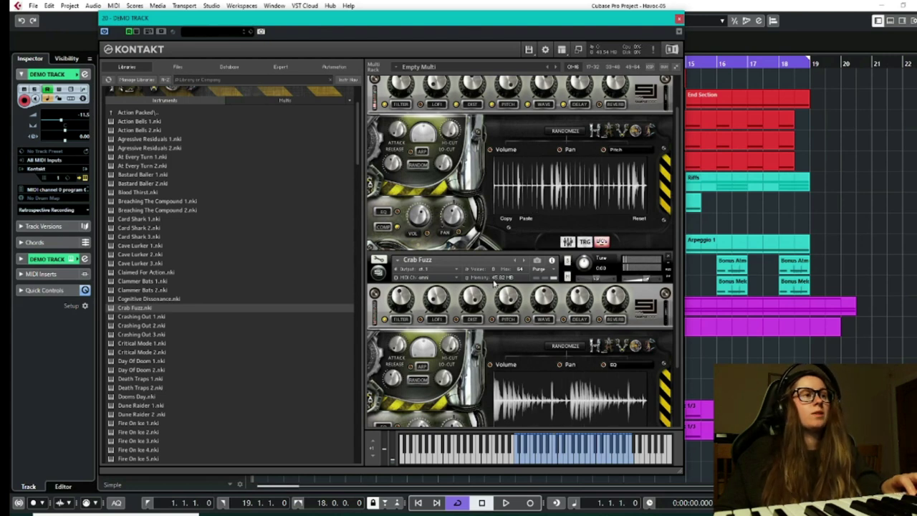
Step: Add Fire On Ice 3 as a third layered loop and set its MIDI channel to omni
scroll(133, 329, down, 5)
double_click(140, 324)
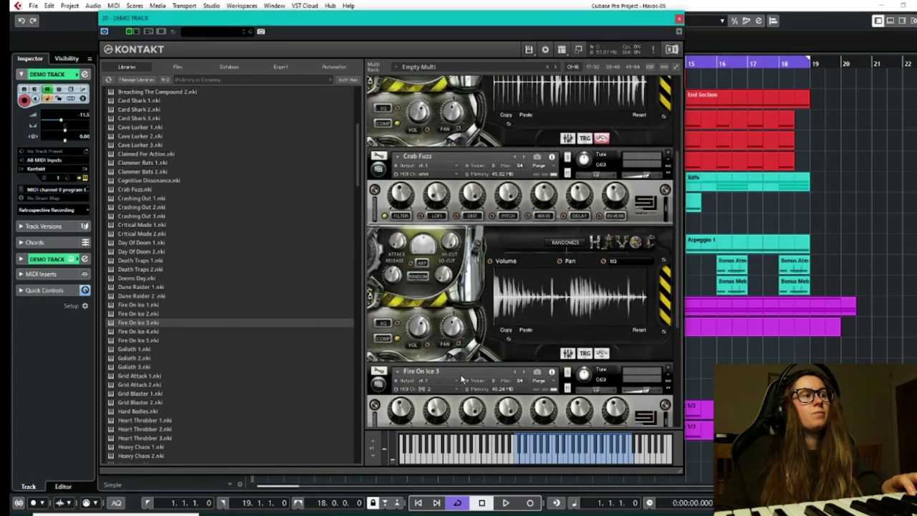
scroll(470, 352, down, 1)
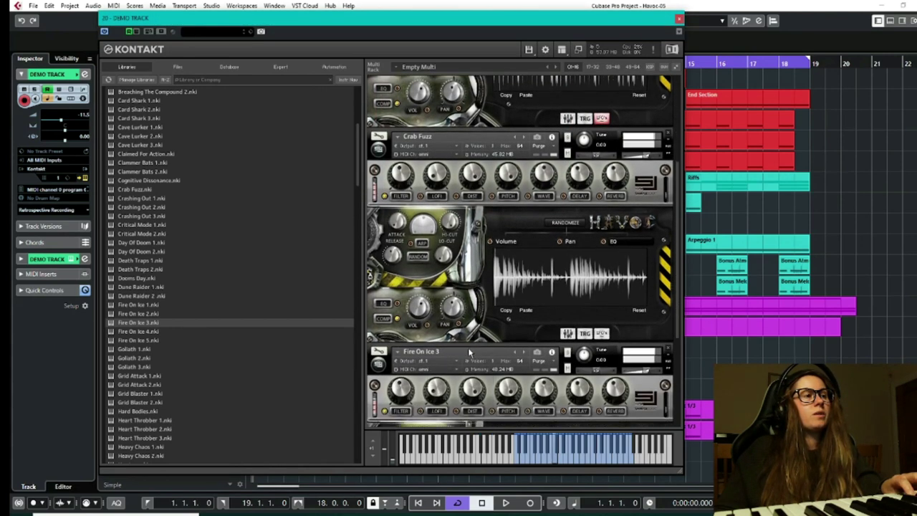
scroll(470, 353, down, 1)
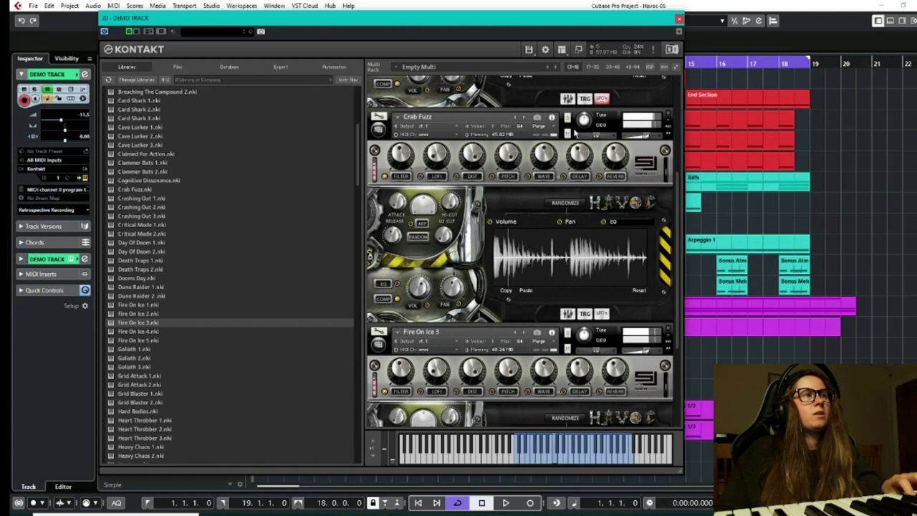
Step: Solo Crab Fuzz to hear it alone, and unsolo it to bring back the layered loops
click(568, 118)
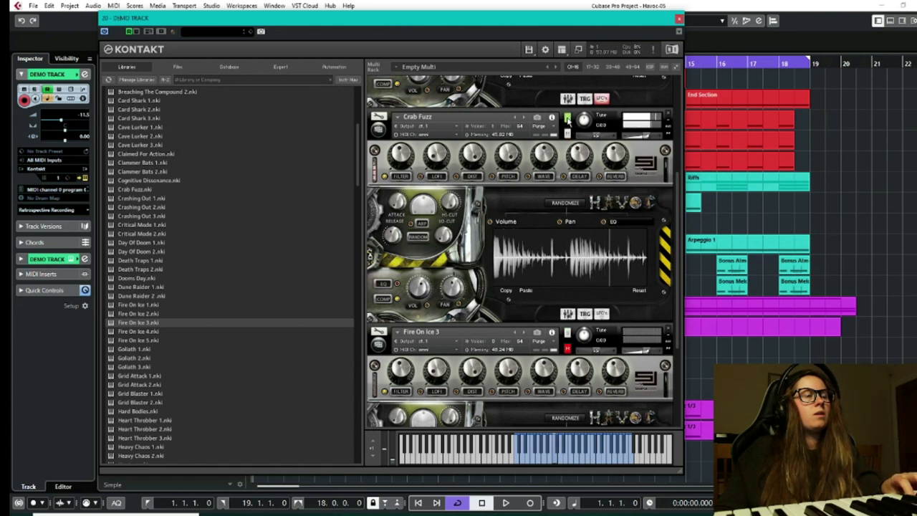
click(567, 118)
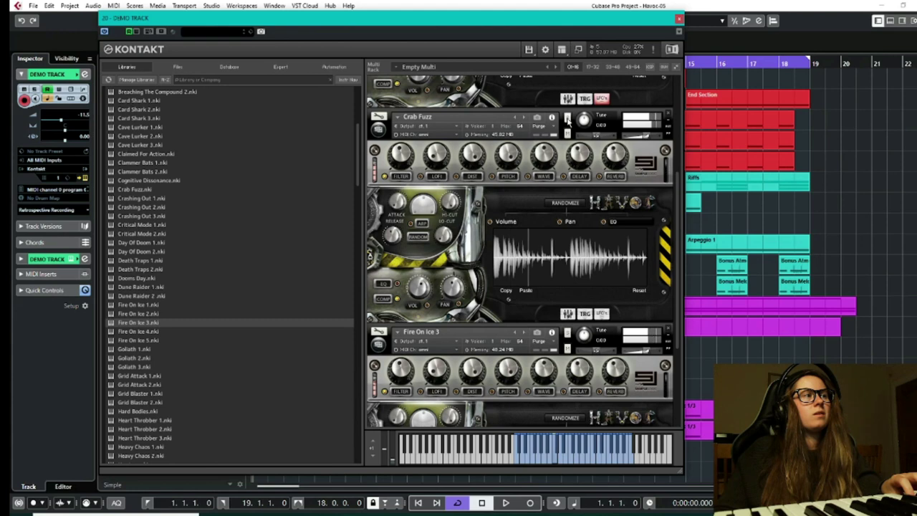
Step: Return to Havoc's top-level instrument folders and reset the multi, discarding all loaded instruments
scroll(250, 219, up, 10)
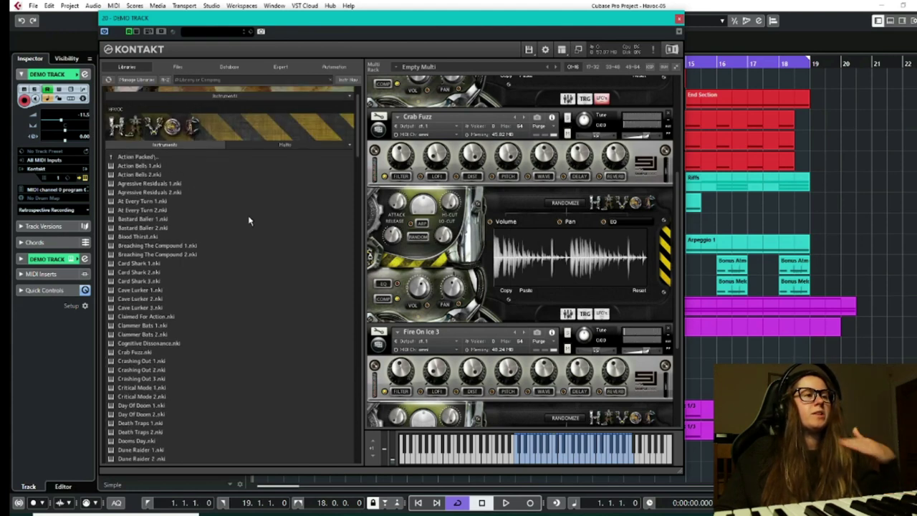
scroll(250, 168, up, 2)
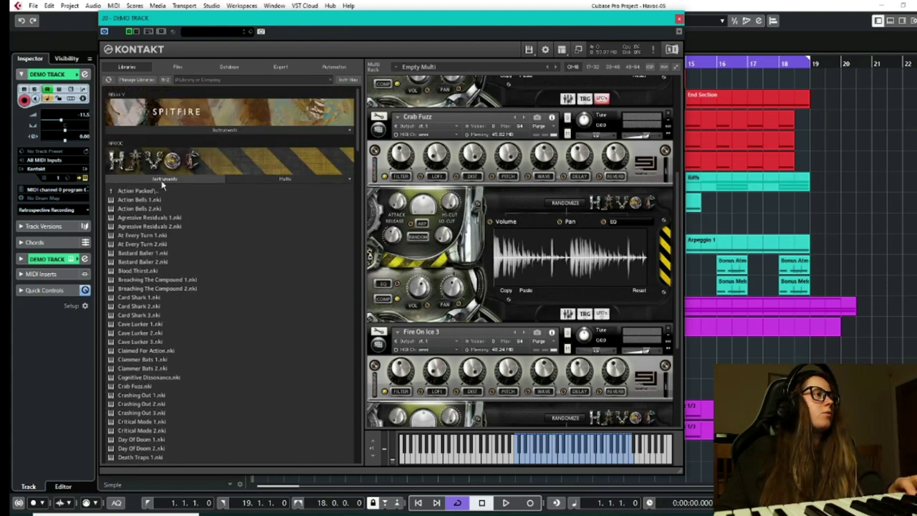
click(151, 192)
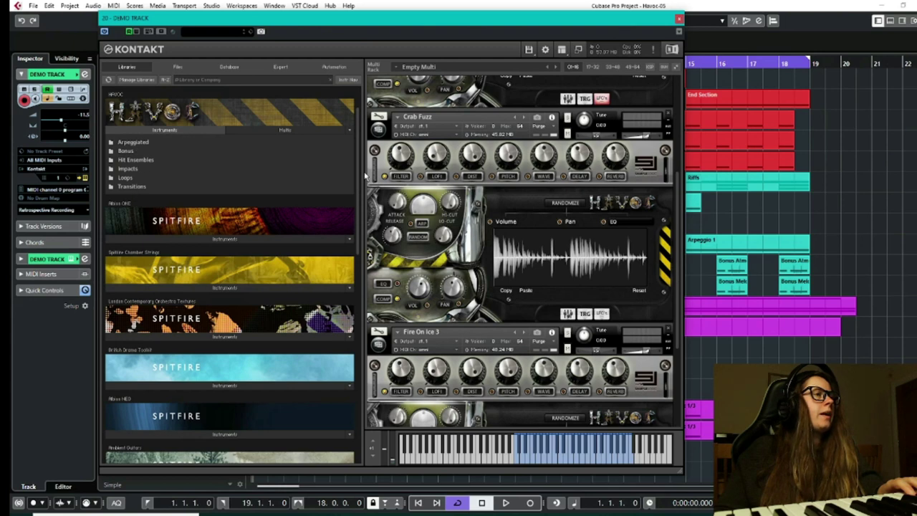
click(534, 52)
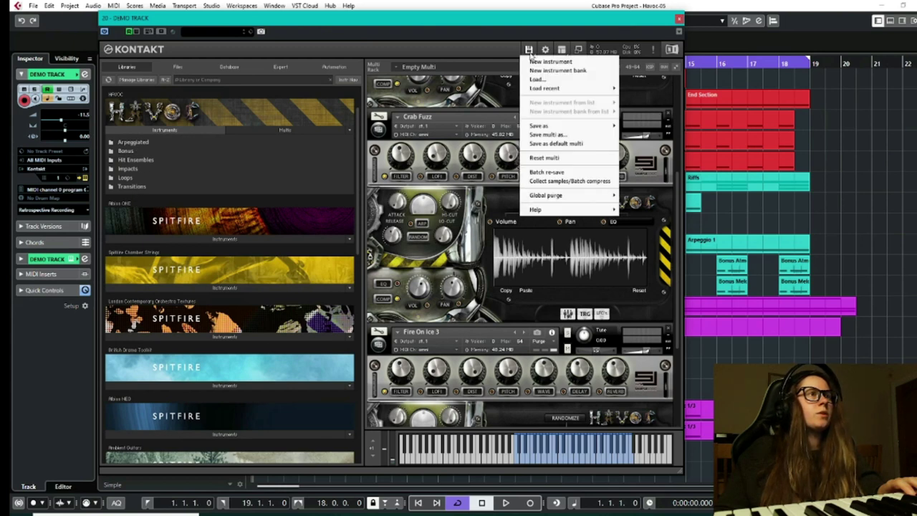
click(546, 158)
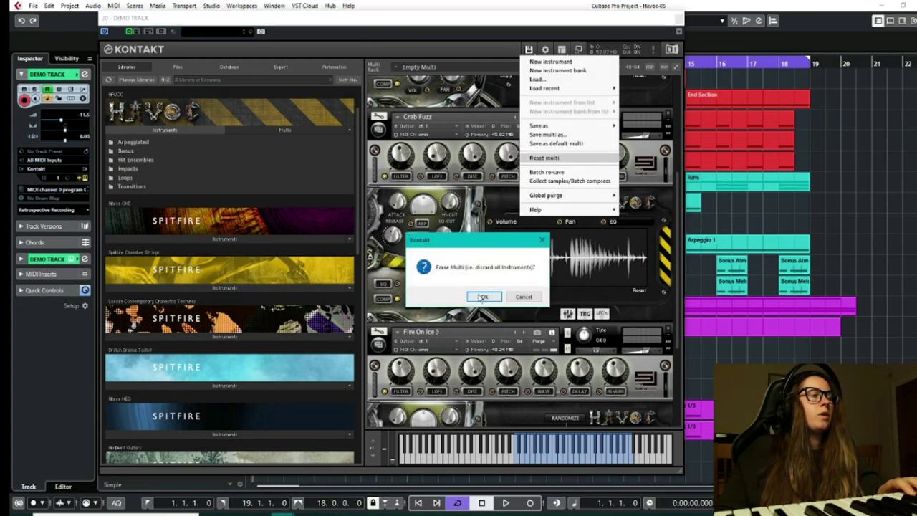
click(483, 297)
Step: Load Suck Back 2 from the Reversed folder of Havoc's Transitions
click(142, 188)
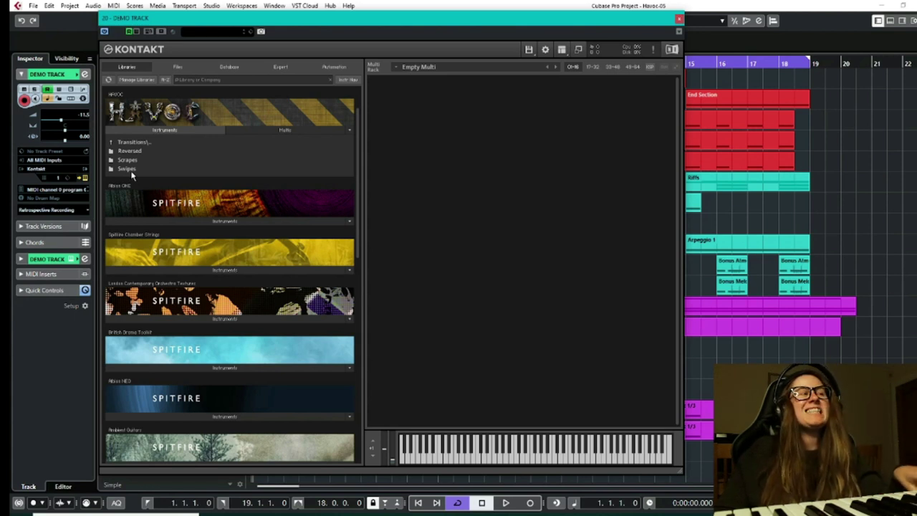
click(129, 151)
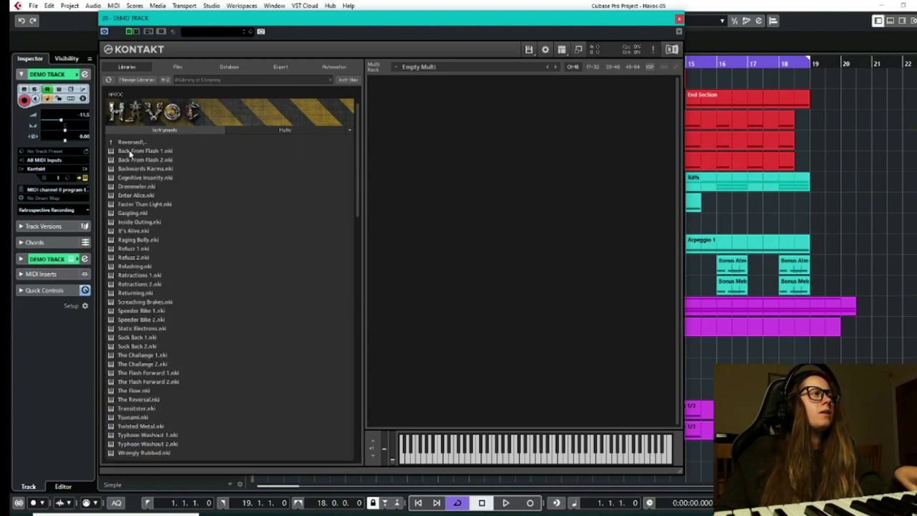
scroll(156, 249, down, 2)
scroll(154, 249, up, 2)
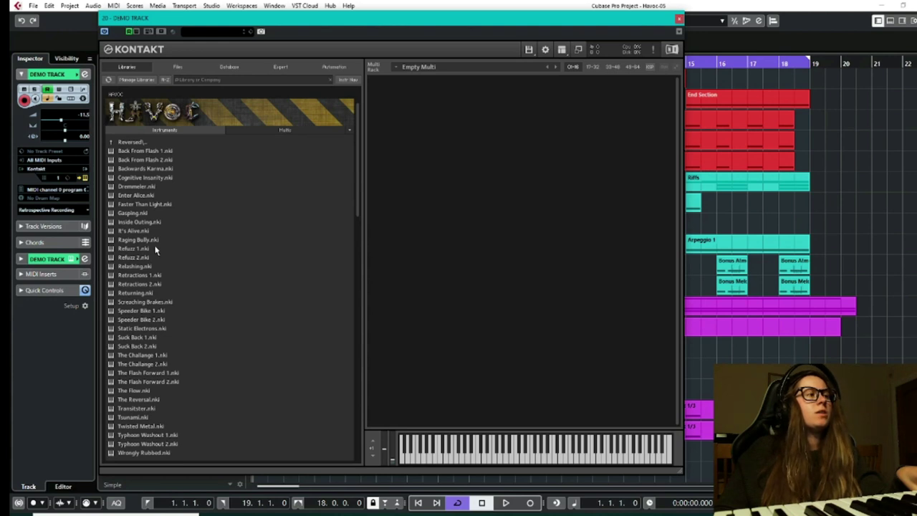
double_click(129, 346)
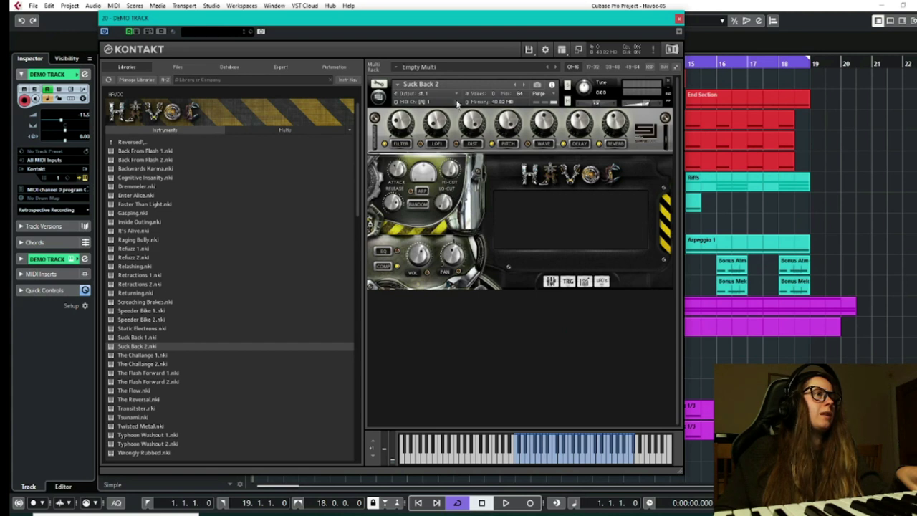
Step: Replace Suck Back 2 with Gasping from the Reversed folder and set its MIDI channel to omni
double_click(135, 214)
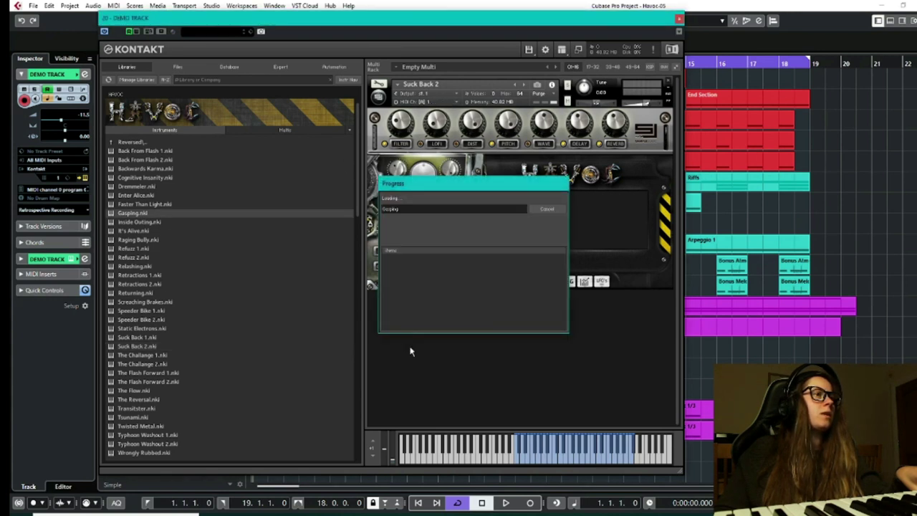
click(430, 317)
click(433, 324)
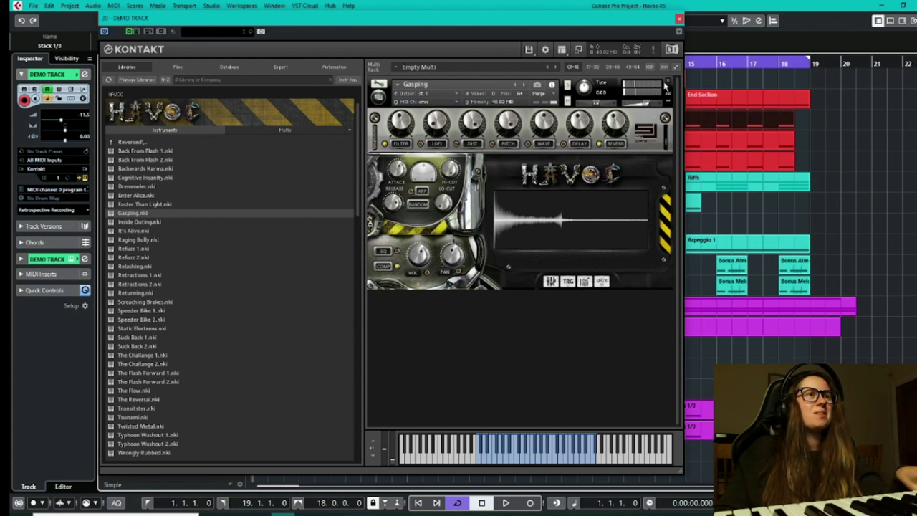
Step: Remove Gasping from the rack and close the Quick-Load browser
key(ctrl+f)
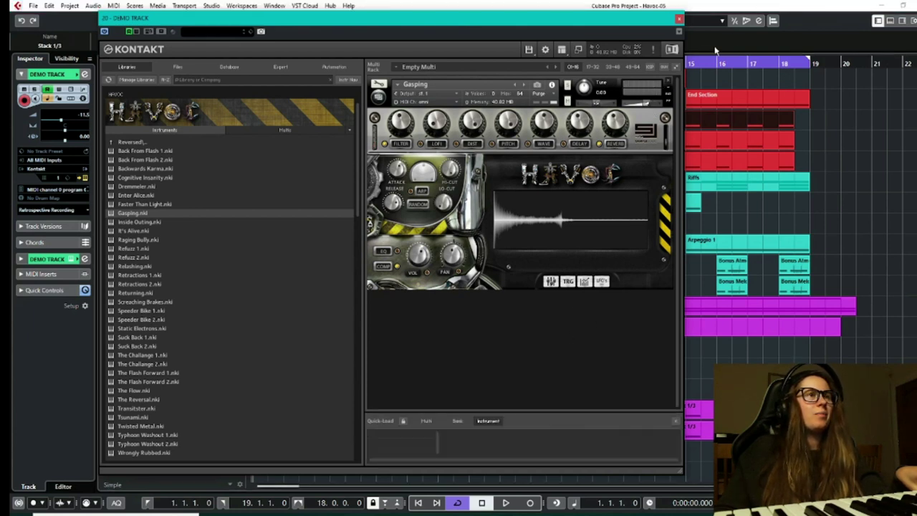
click(668, 83)
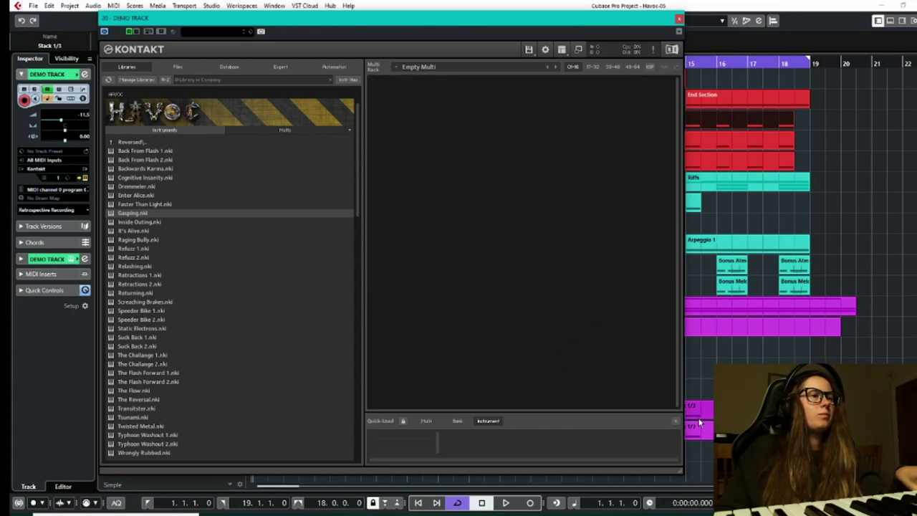
click(675, 421)
Step: Leave the Reversed folder and open the Scrapes folder of Havoc's Transitions
scroll(163, 309, down, 1)
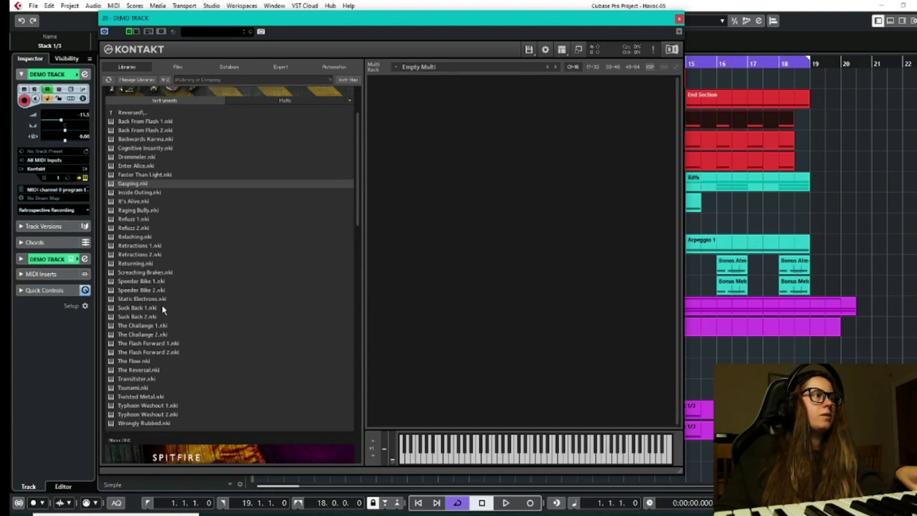
scroll(145, 274, up, 1)
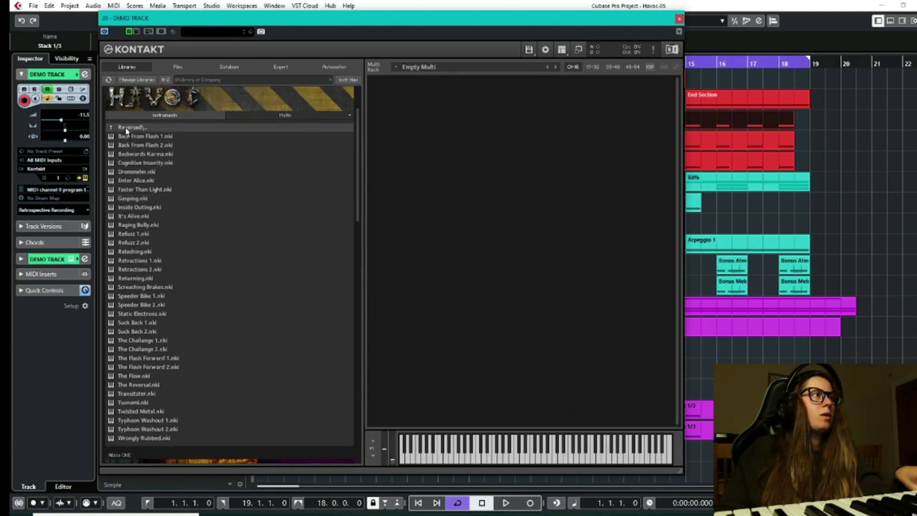
click(124, 127)
click(125, 151)
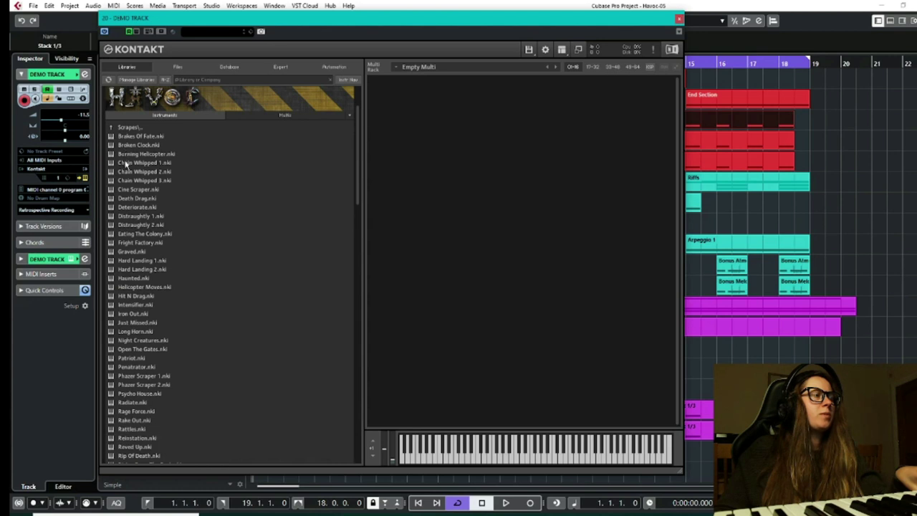
Step: Load Rage Force and Turn Back Now from Havoc's Scrapes folder into the rack
scroll(141, 315, down, 4)
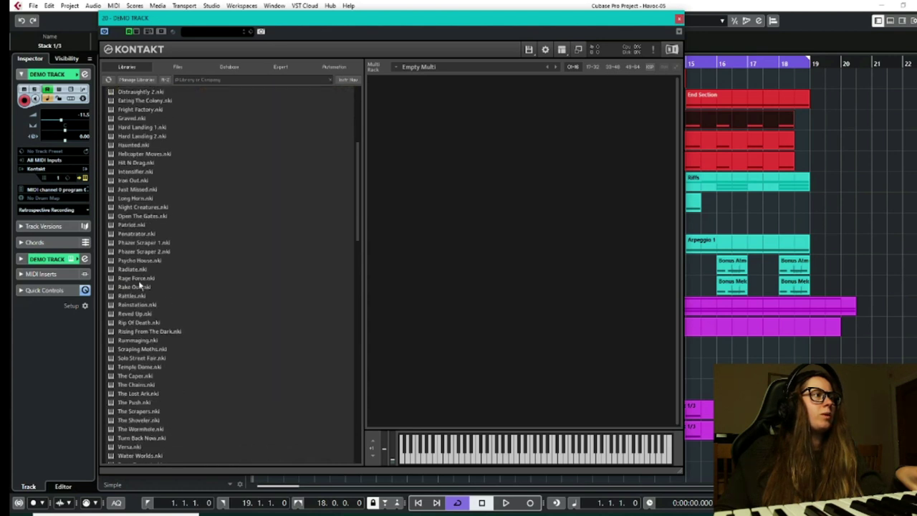
double_click(139, 280)
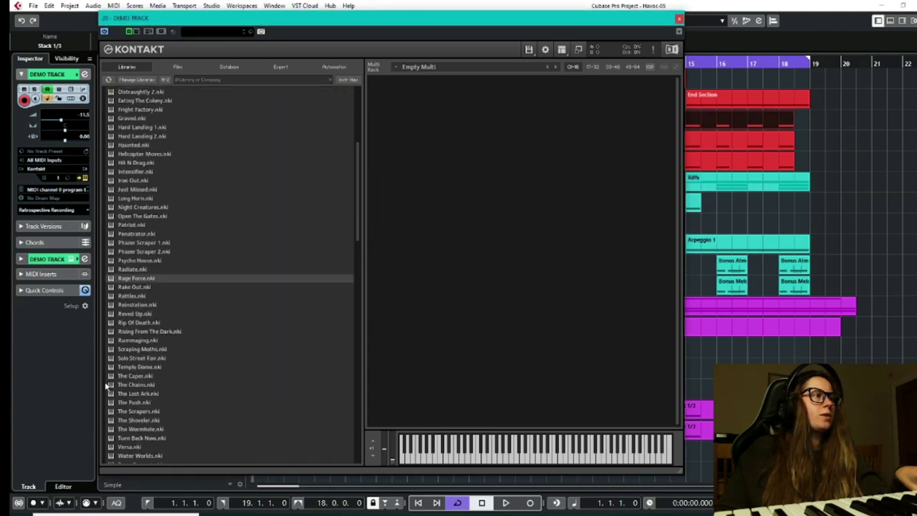
scroll(143, 383, down, 2)
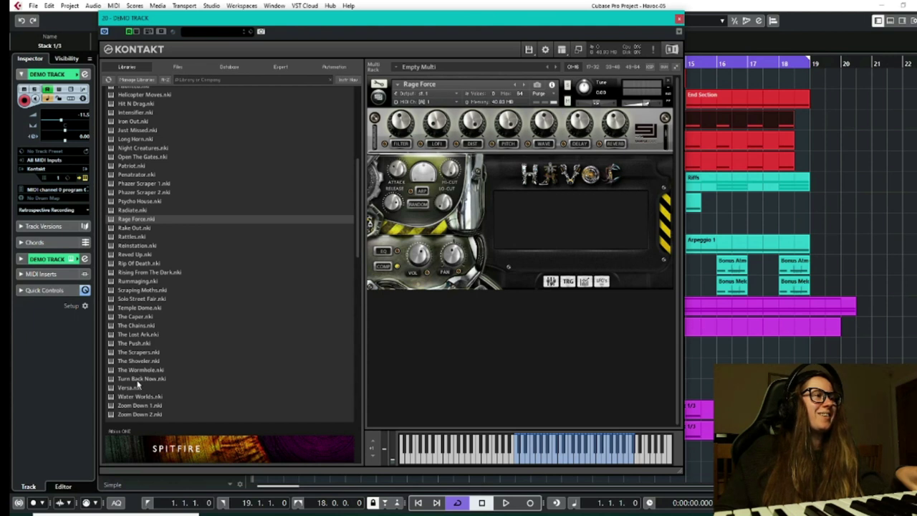
double_click(140, 379)
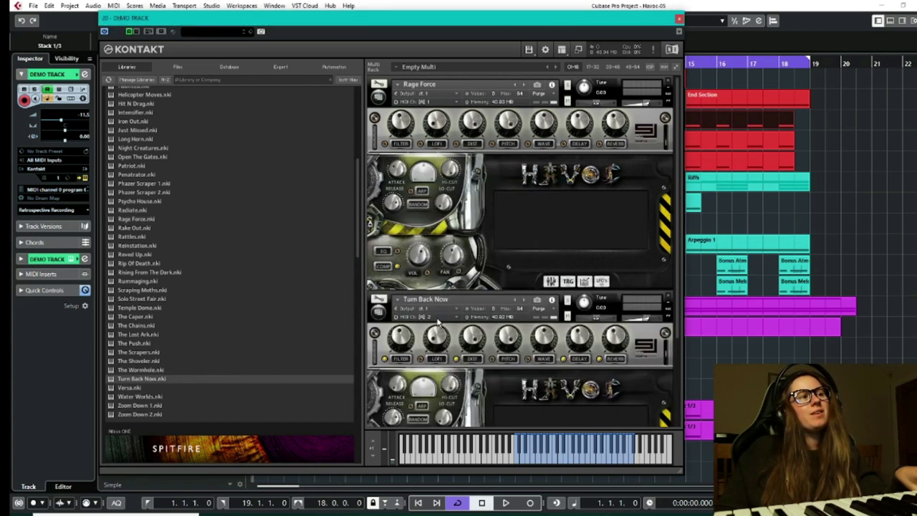
Step: Set Turn Back Now's MIDI channel to omni and use the solo controls to compare it with Rage Force
click(438, 319)
click(437, 325)
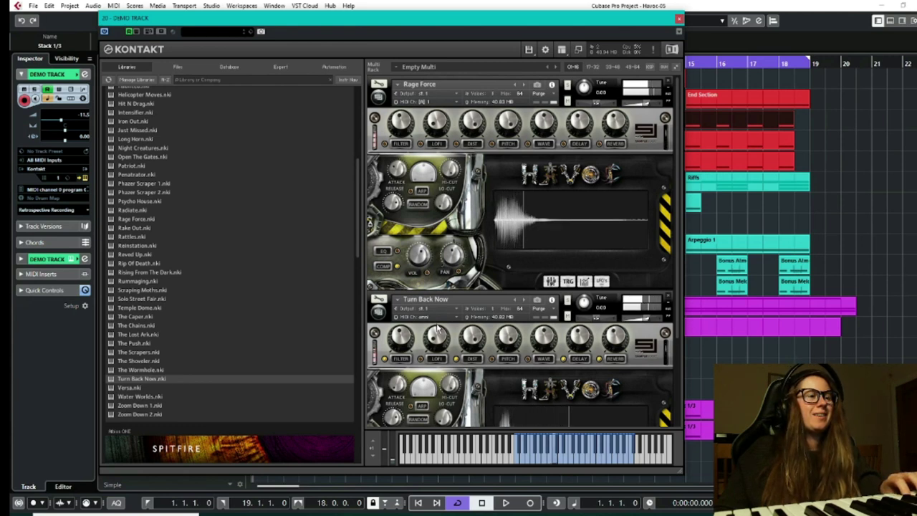
click(566, 85)
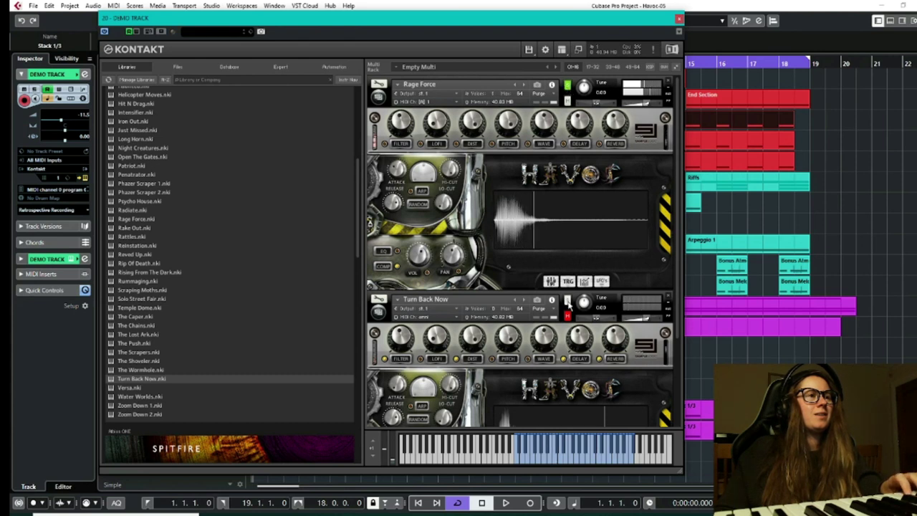
click(568, 301)
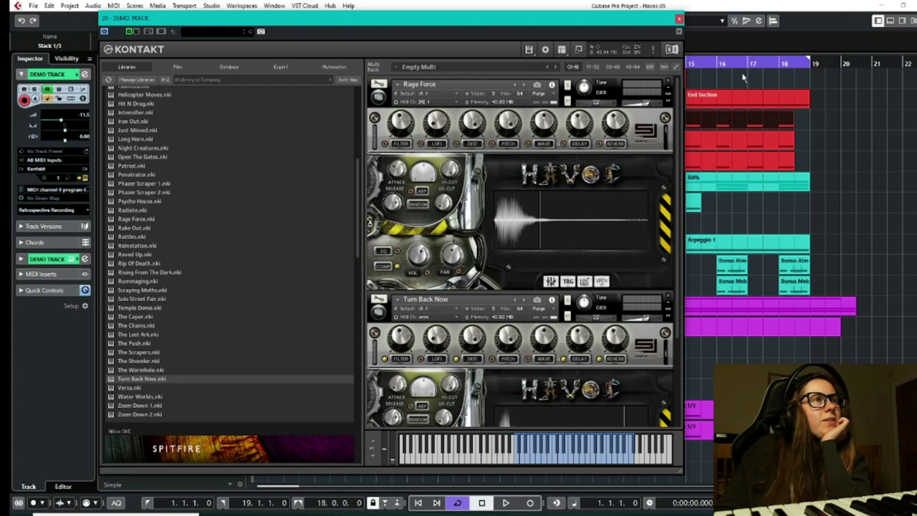
Step: Reset the multi to discard Rage Force and Turn Back Now from the rack
click(529, 49)
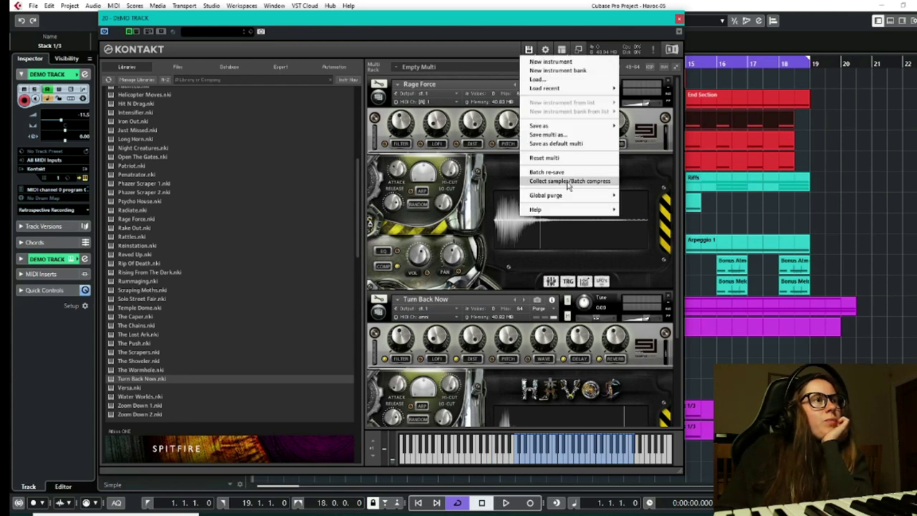
click(545, 157)
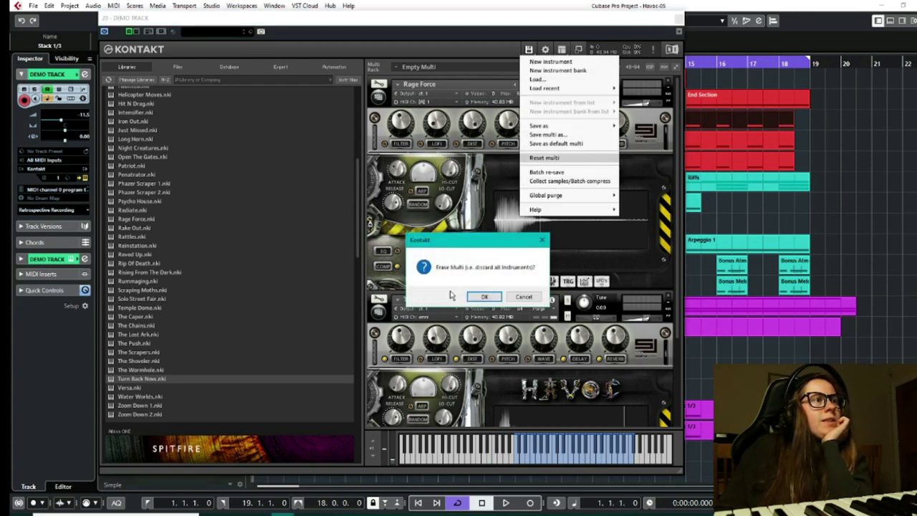
click(475, 295)
Step: Switch Havoc's browser listing to multis and load Call It Off, replacing the current multi
scroll(261, 158, up, 10)
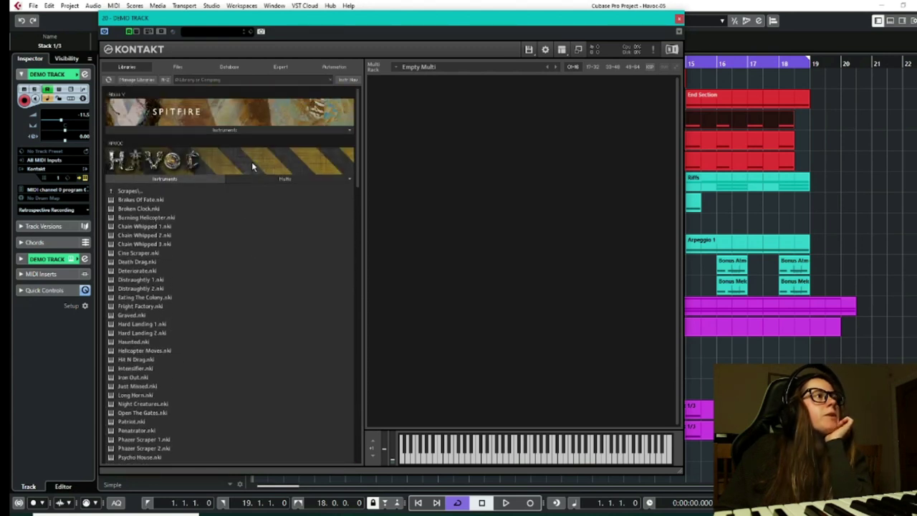
click(266, 176)
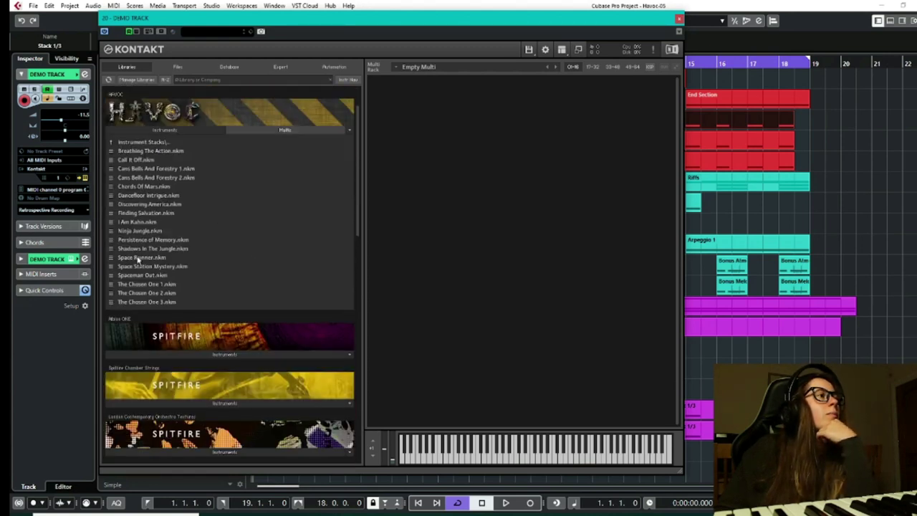
double_click(129, 159)
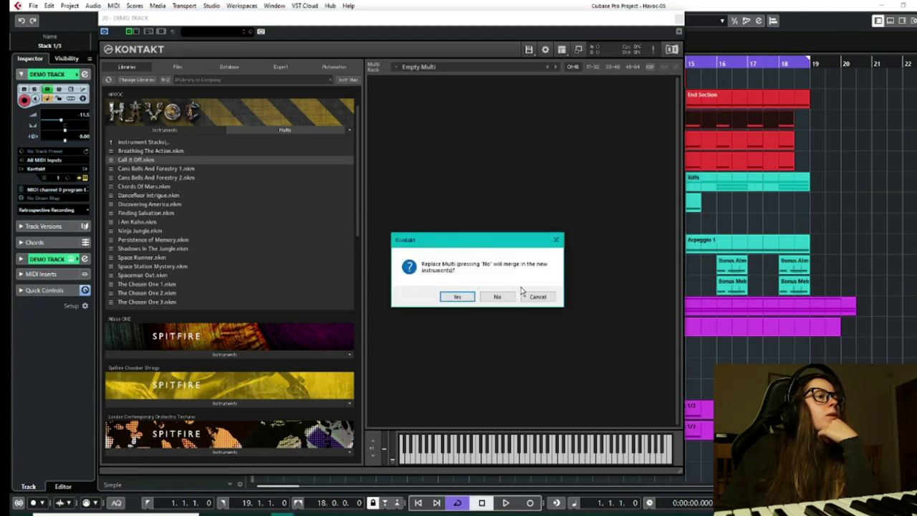
click(461, 296)
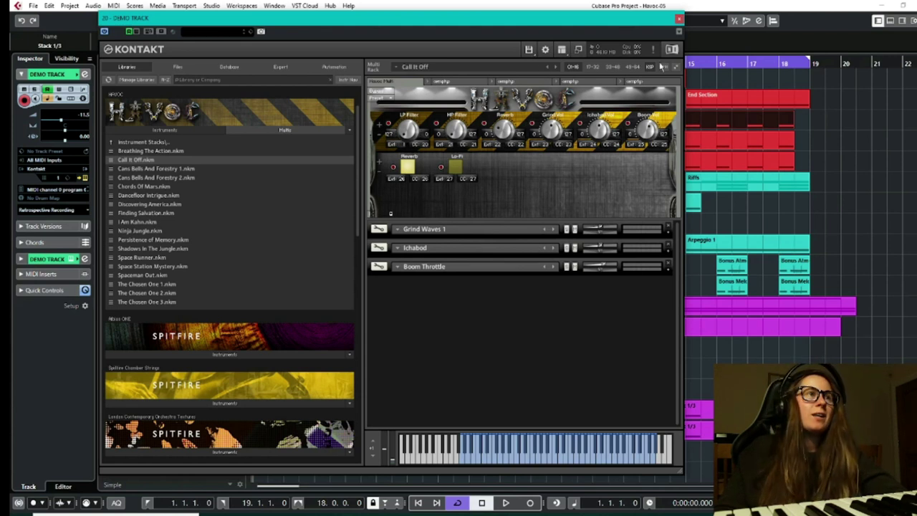
Step: Reset the multi to clear Call It Off and all its instruments from the rack
click(529, 50)
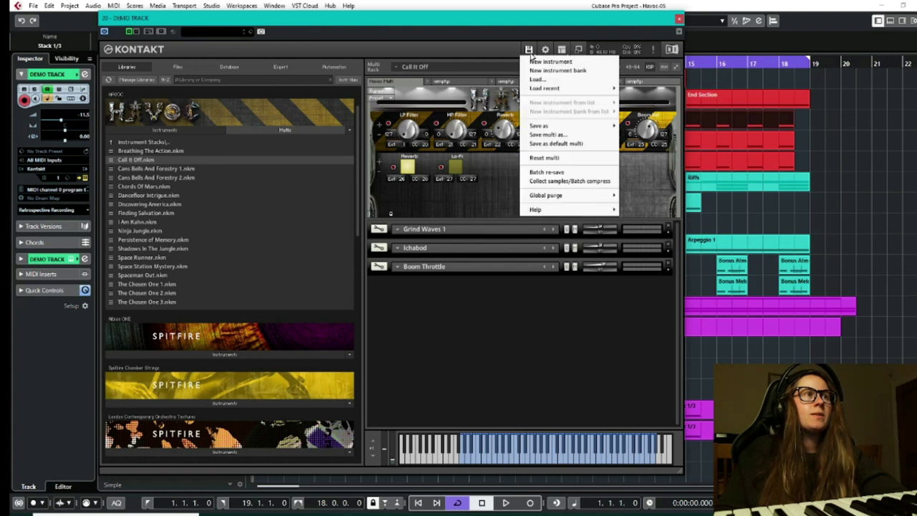
click(533, 159)
click(490, 298)
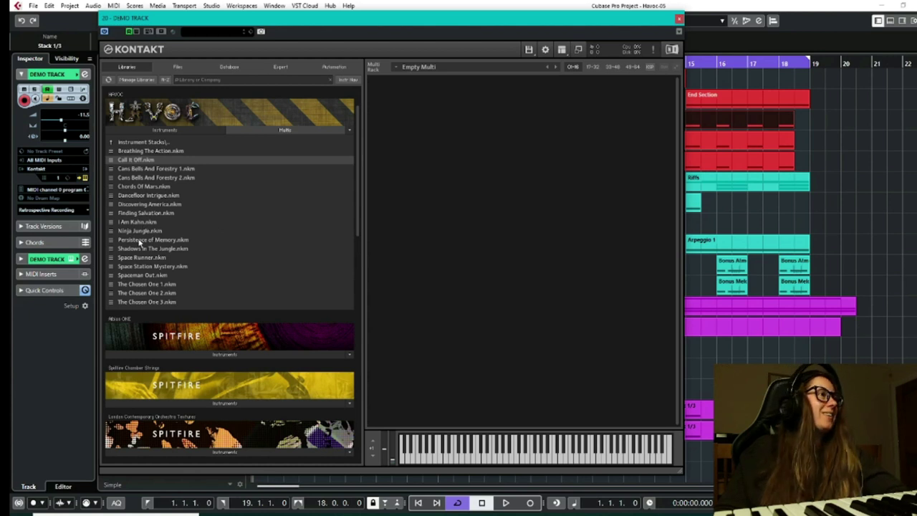
click(544, 49)
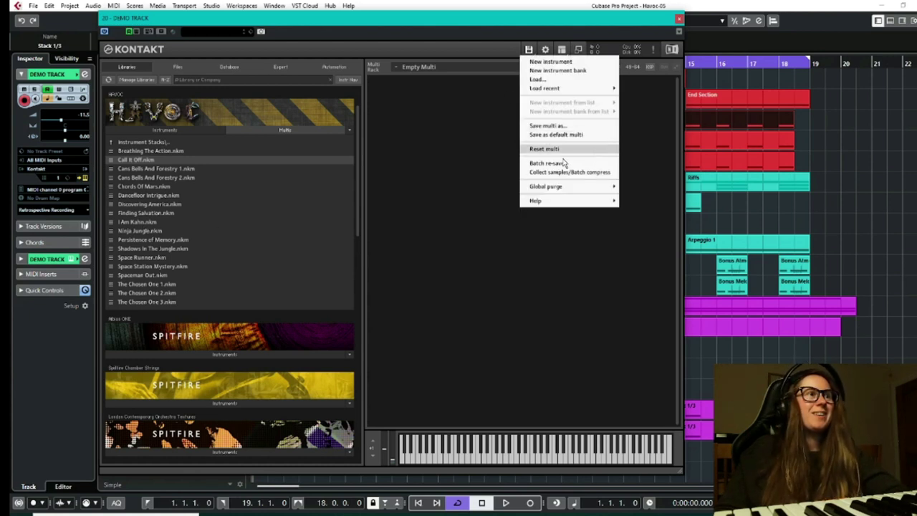
click(479, 162)
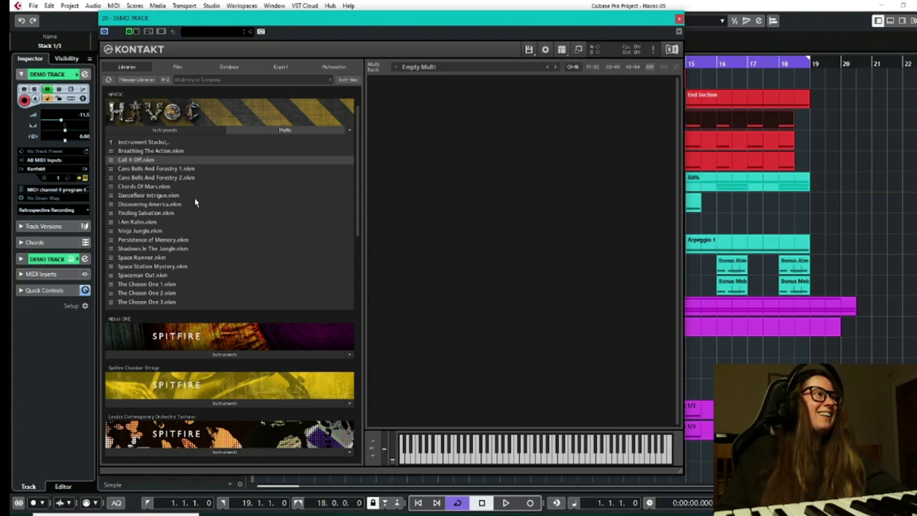
Step: Load the Dancefloor Intrigue multi from Instrument Stacks and merge the Persistence of Memory multi into it
double_click(142, 197)
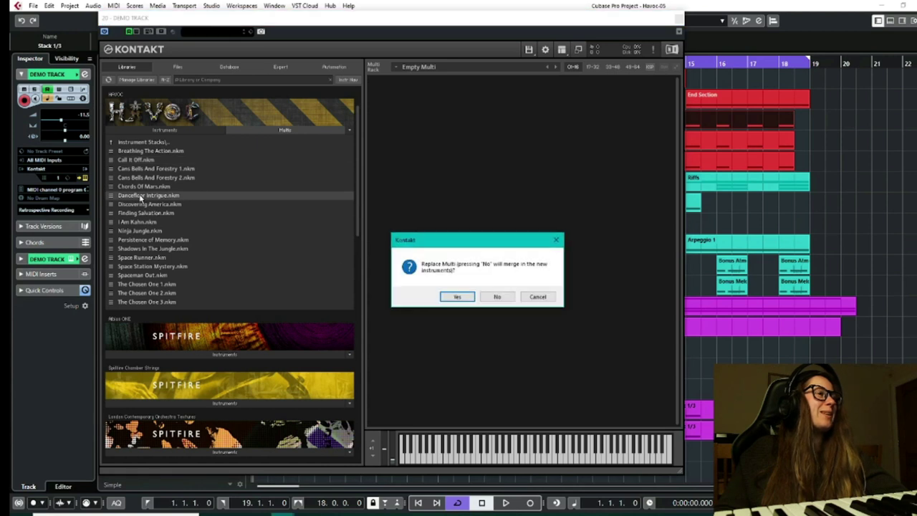
click(458, 296)
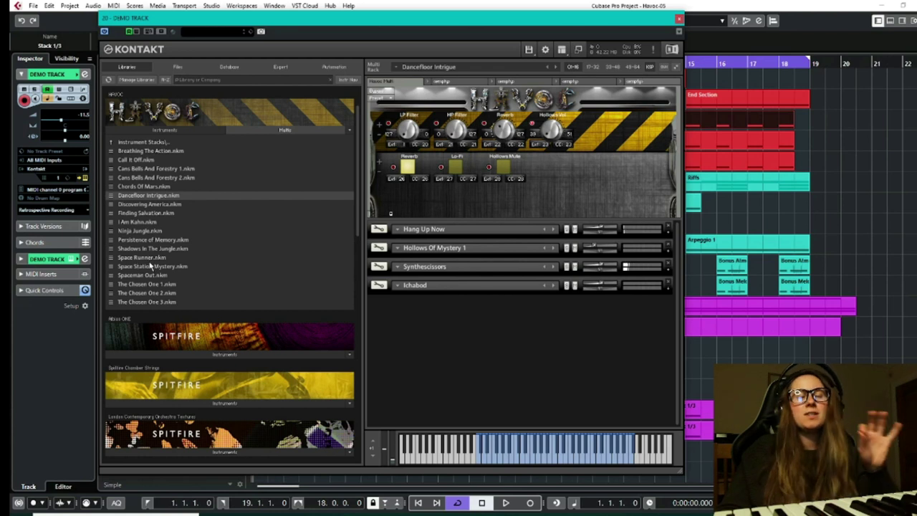
double_click(147, 239)
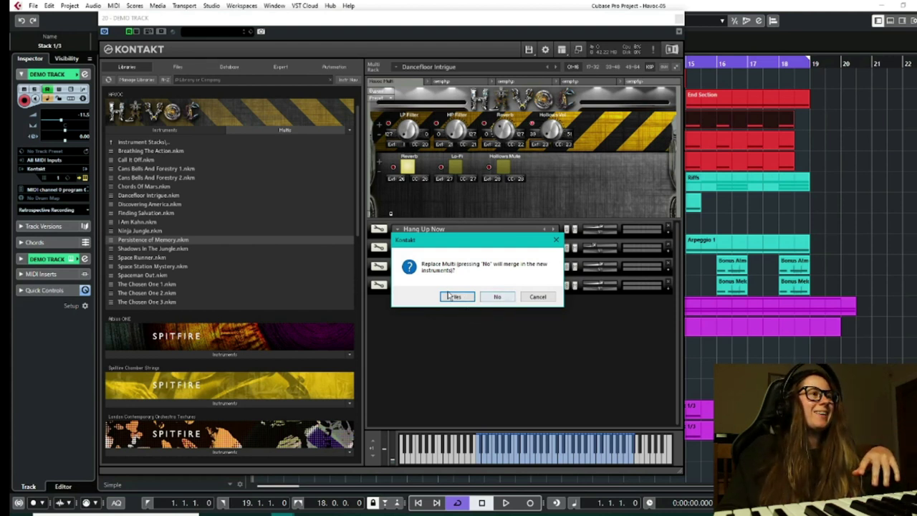
click(498, 297)
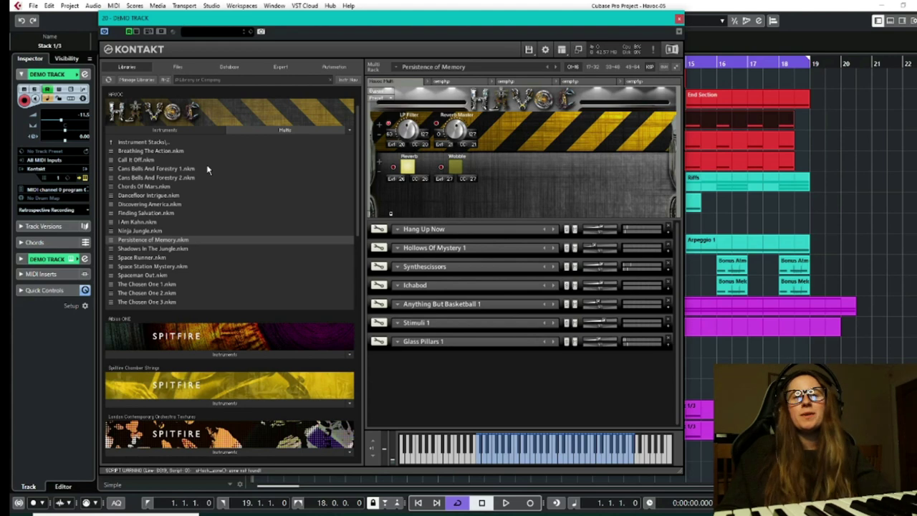
Step: Leave the Instrument Stacks folder and close the demo track's Kontakt window
click(121, 145)
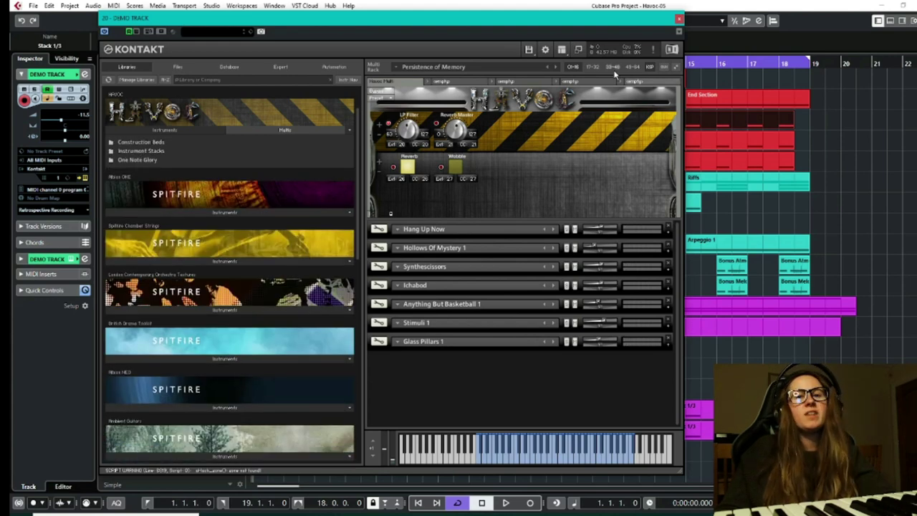
click(529, 49)
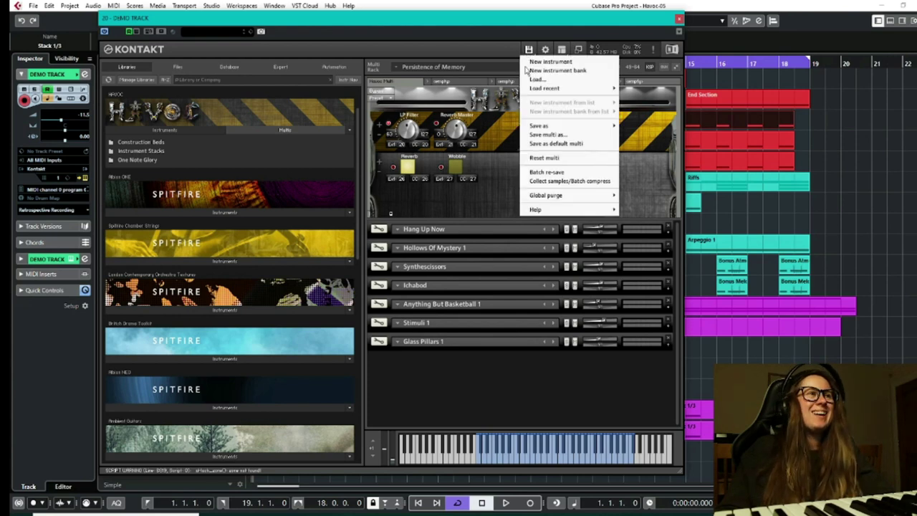
click(680, 20)
Step: Play the arrangement from the start and look over its percussive, riff and short stab tracks
scroll(258, 463, up, 3)
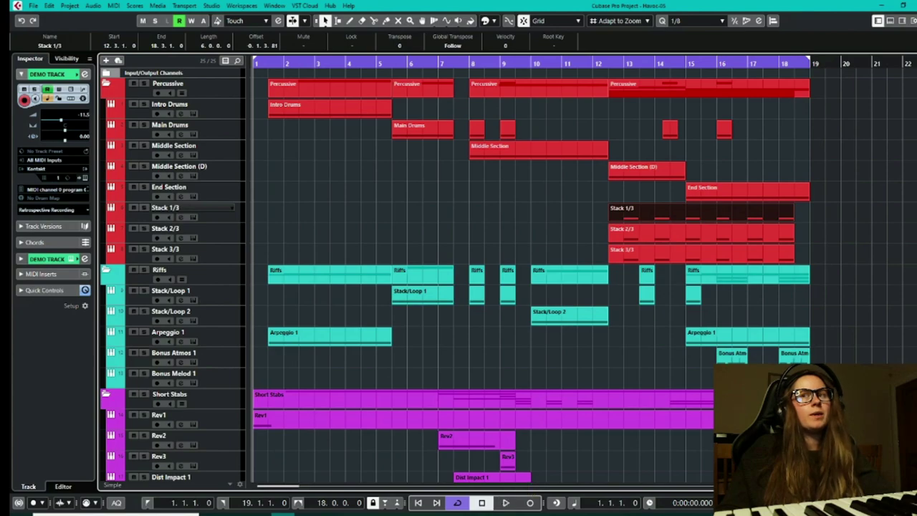
click(506, 504)
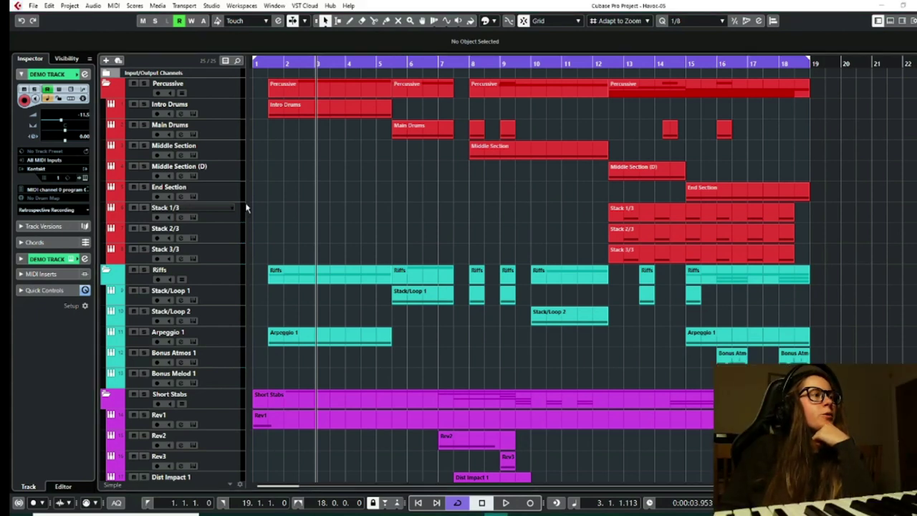
scroll(174, 346, down, 4)
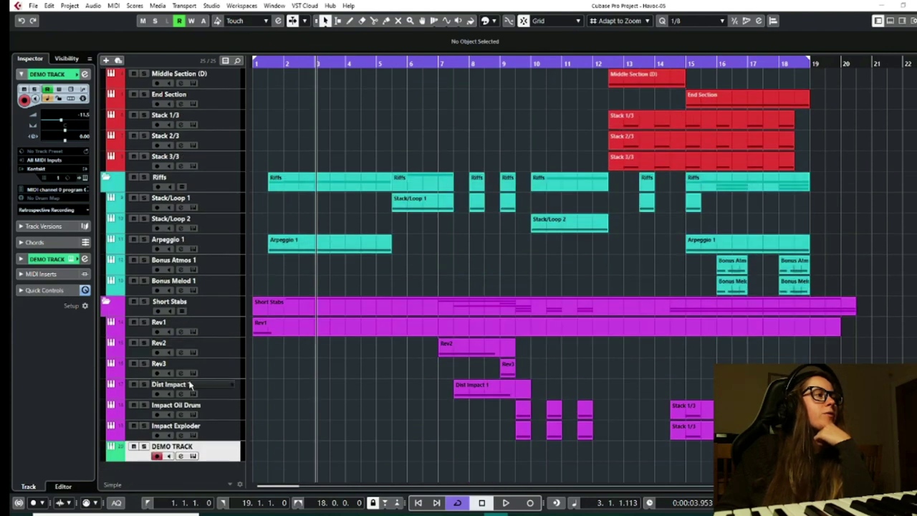
scroll(199, 294, up, 4)
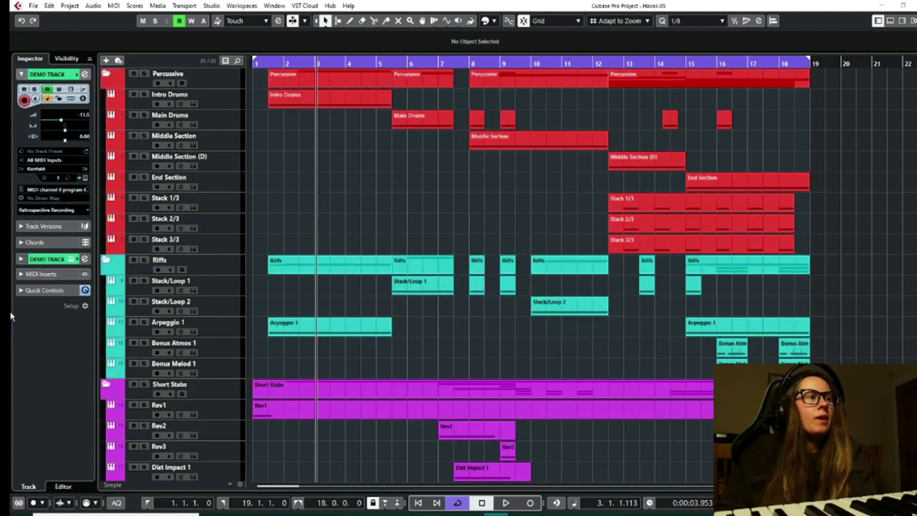
Step: Select the Intro Drums track and open its Kontakt instrument window
click(228, 288)
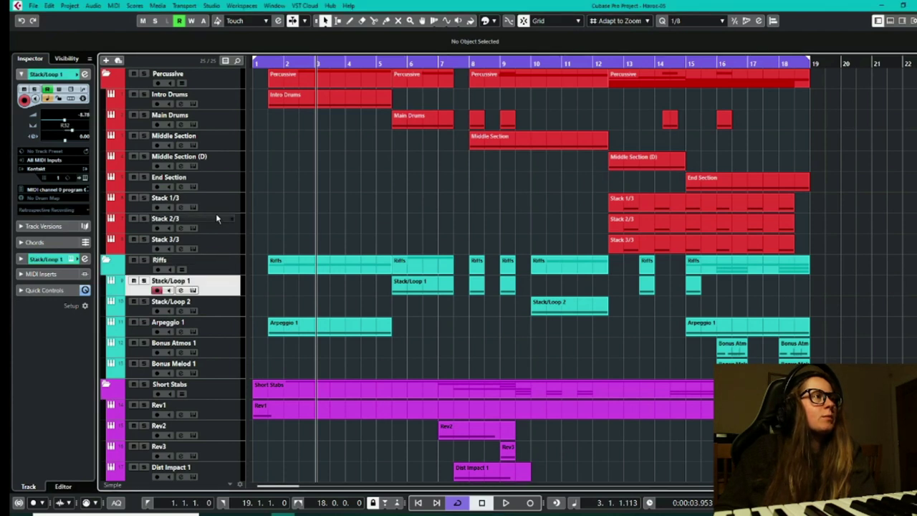
scroll(190, 122, up, 1)
click(225, 115)
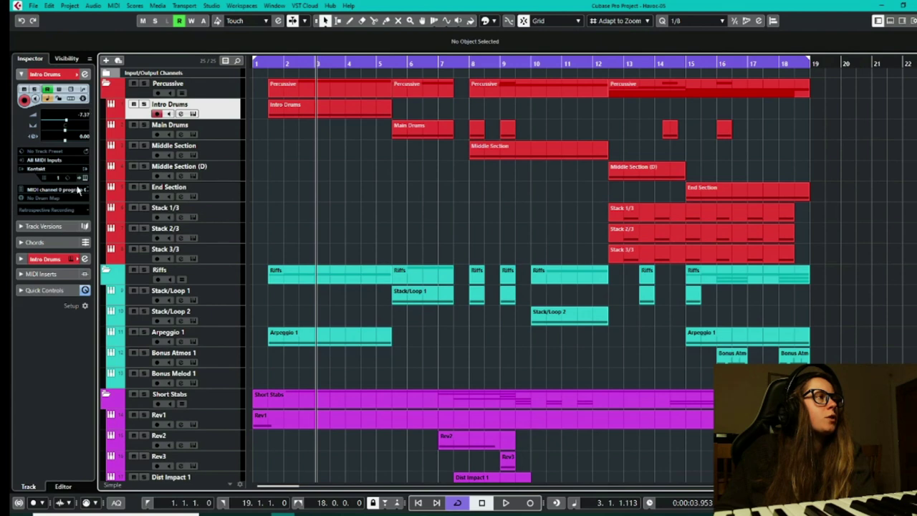
key(e)
Step: Audition the Heart Throbber 1 and Hunters layers, soloing Hunters, and close the Intro Drums instrument window
scroll(512, 279, down, 2)
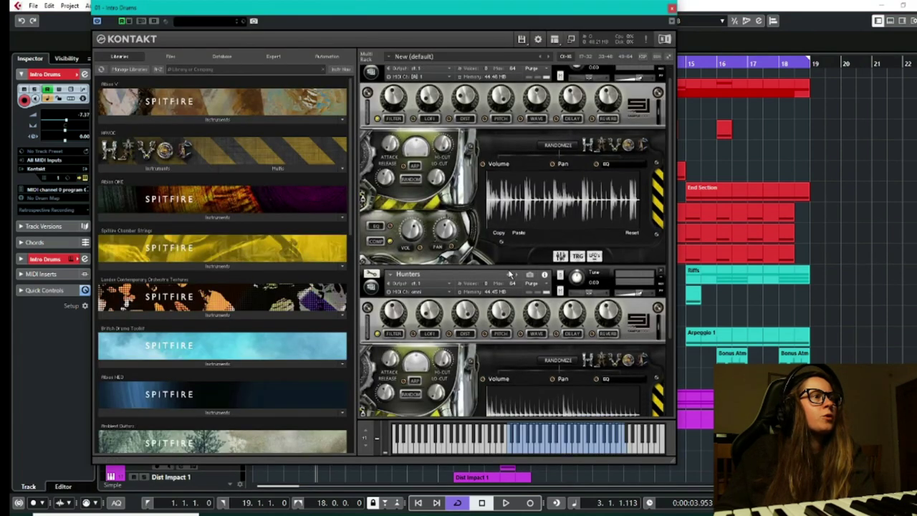
scroll(511, 279, up, 3)
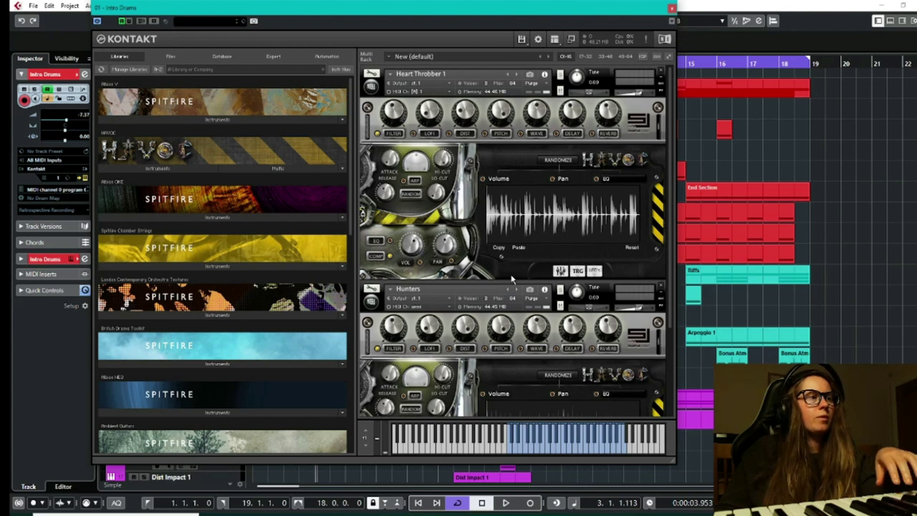
scroll(660, 207, down, 1)
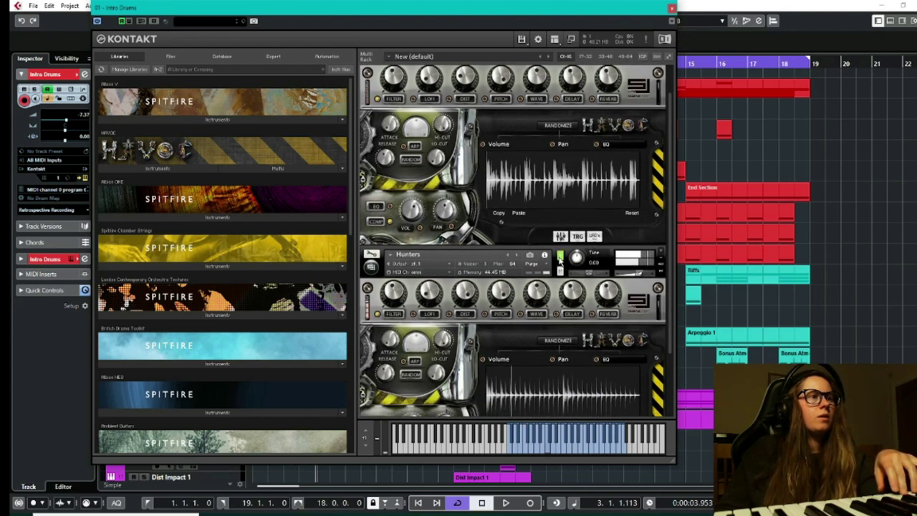
scroll(566, 108, up, 1)
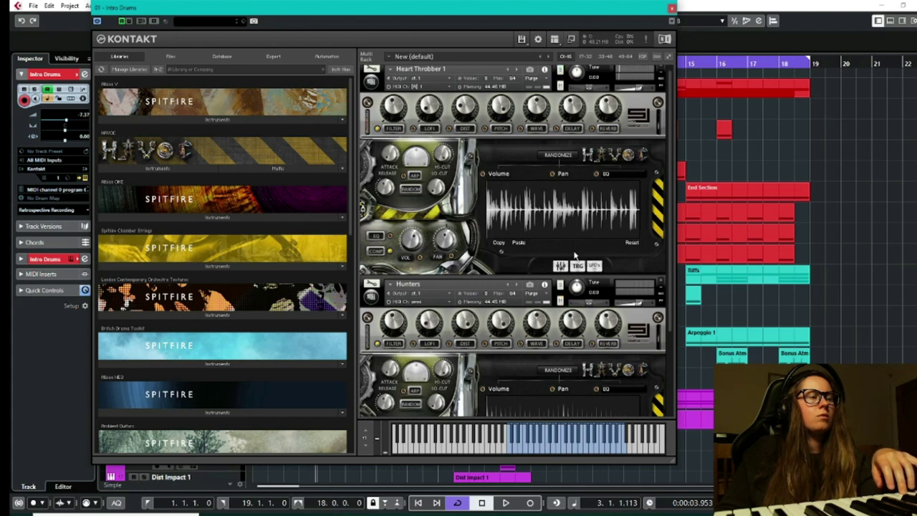
click(672, 9)
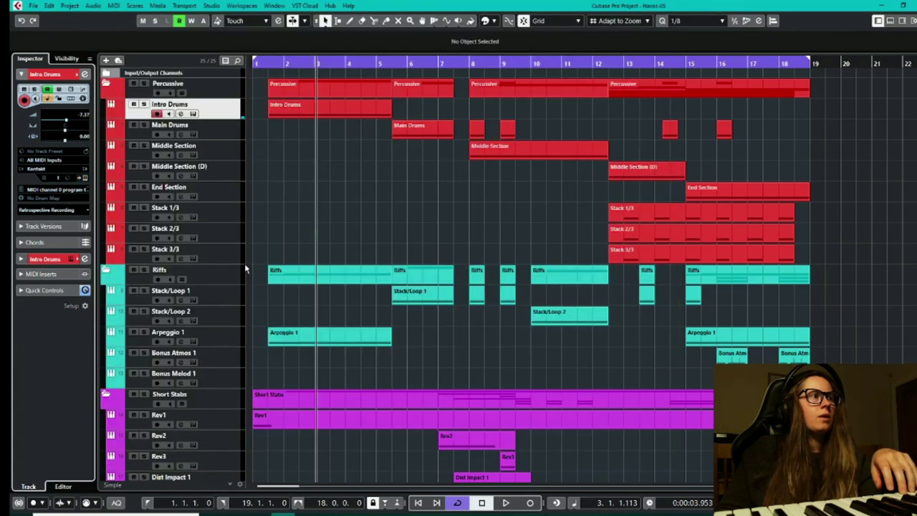
Step: Return the project cursor to the start of the arrangement with the lower tracks in view
scroll(245, 270, down, 3)
click(418, 504)
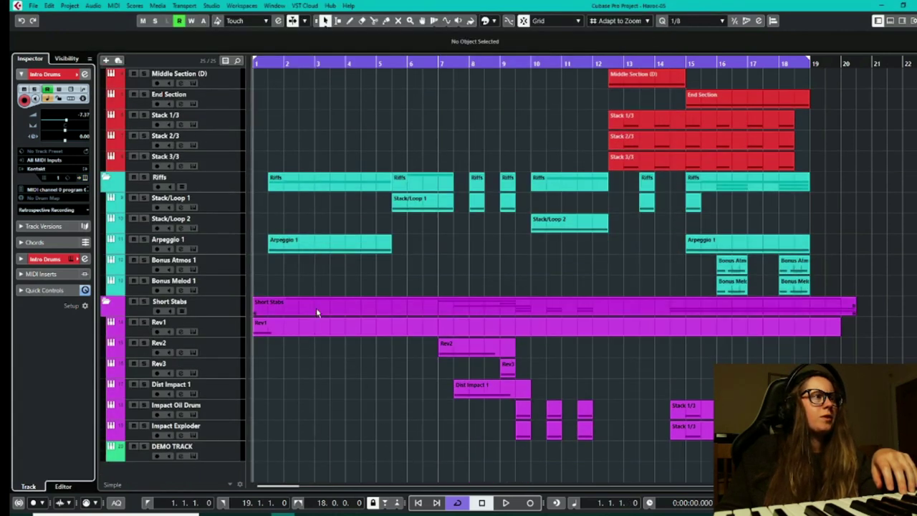
Step: Select the Rev1 track, view its Speeder Bike 1 instrument in Kontakt, and close the instrument window
click(265, 332)
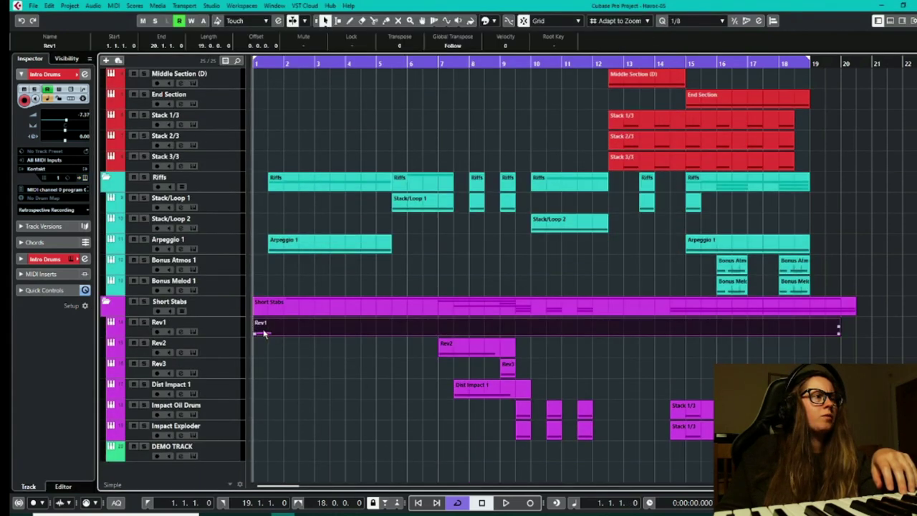
click(227, 334)
click(85, 178)
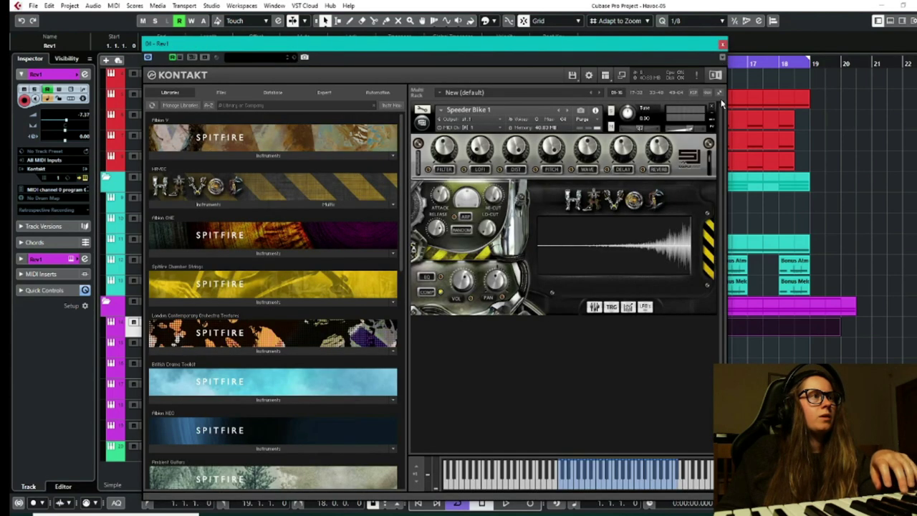
click(722, 44)
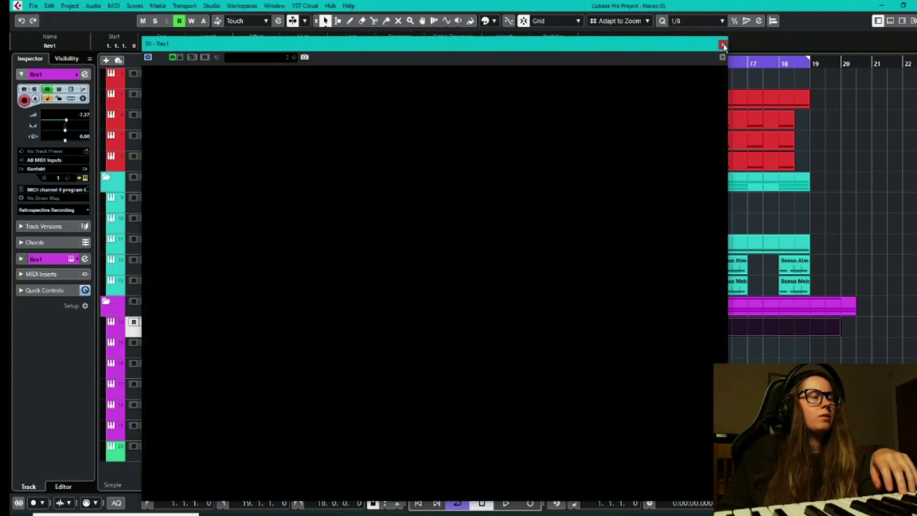
Step: Play the arrangement with Intro Drums soloed, adding the other percussive tracks through Stack 3/3 to the solo during playback
scroll(344, 378, up, 3)
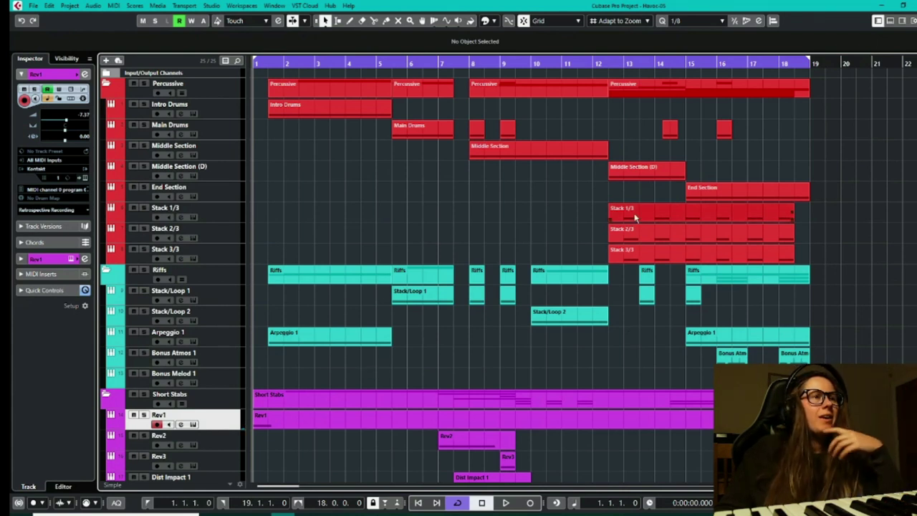
click(222, 215)
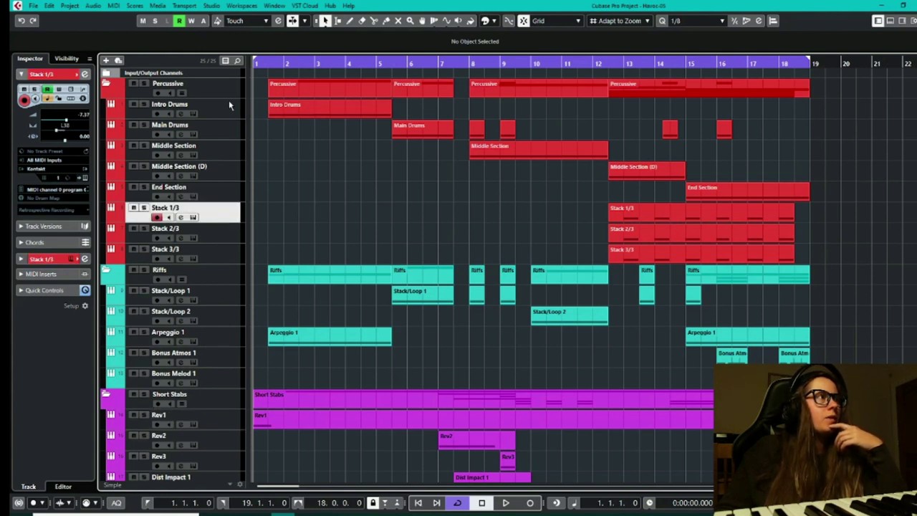
click(144, 104)
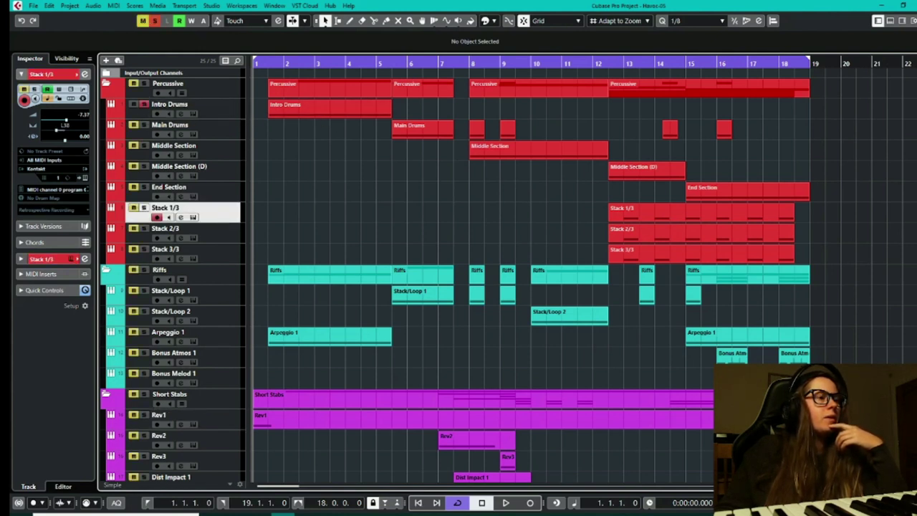
click(508, 506)
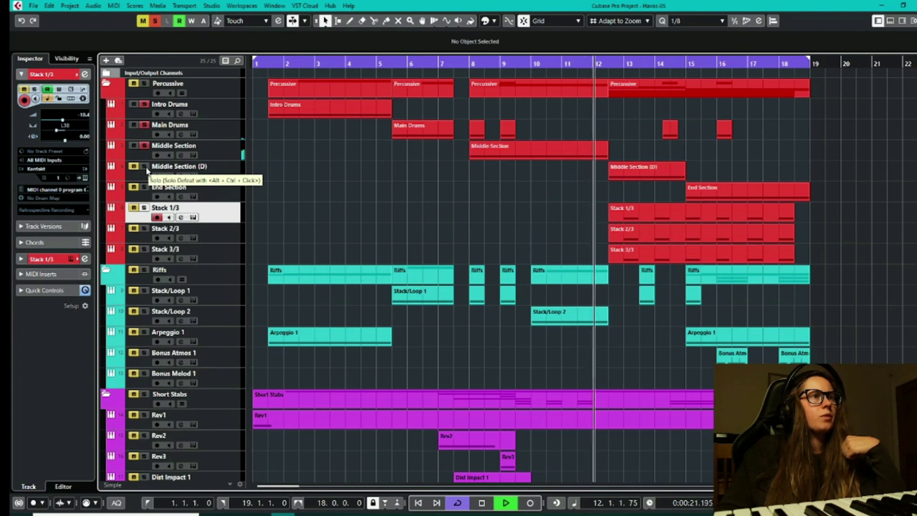
click(145, 167)
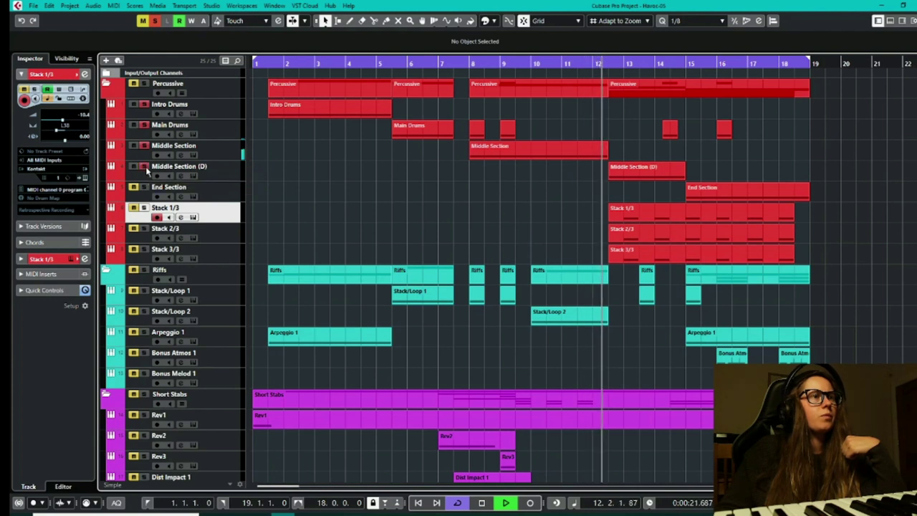
click(145, 209)
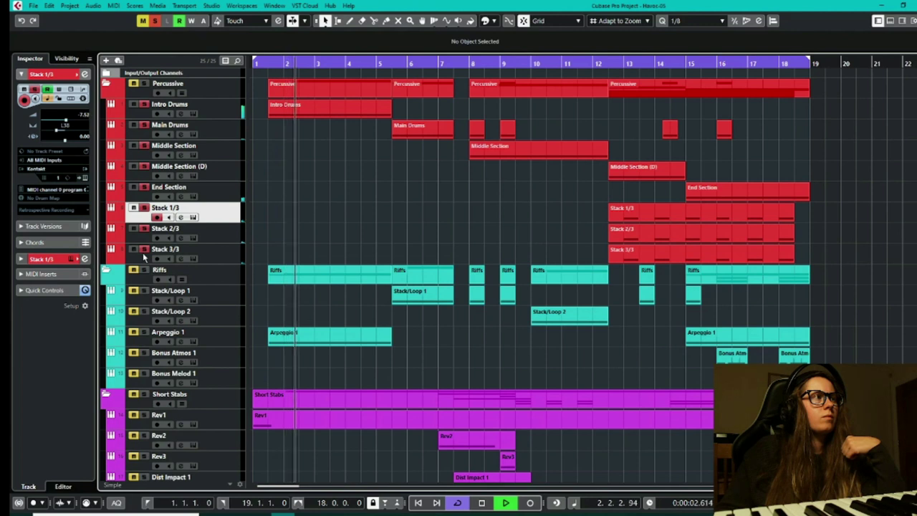
Step: Mute the Percussive folder and play the soloed Riffs folder from the start of the arrangement
click(133, 84)
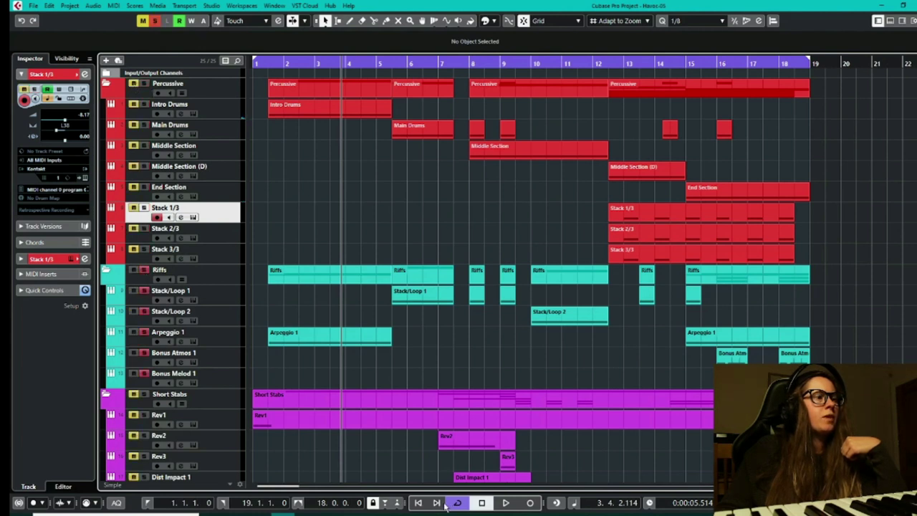
click(420, 504)
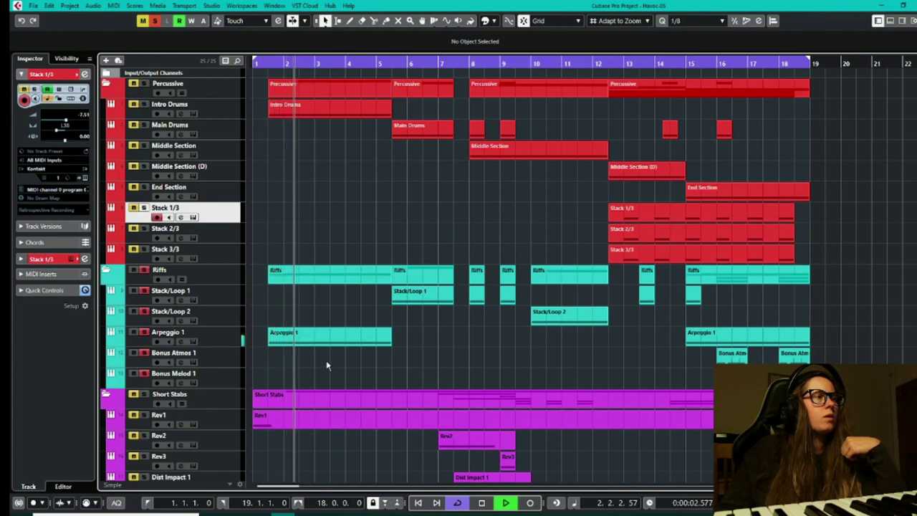
Step: View the Arpeggio 1 track's Save The Toys 2 instrument in Kontakt during playback and close its window
click(229, 345)
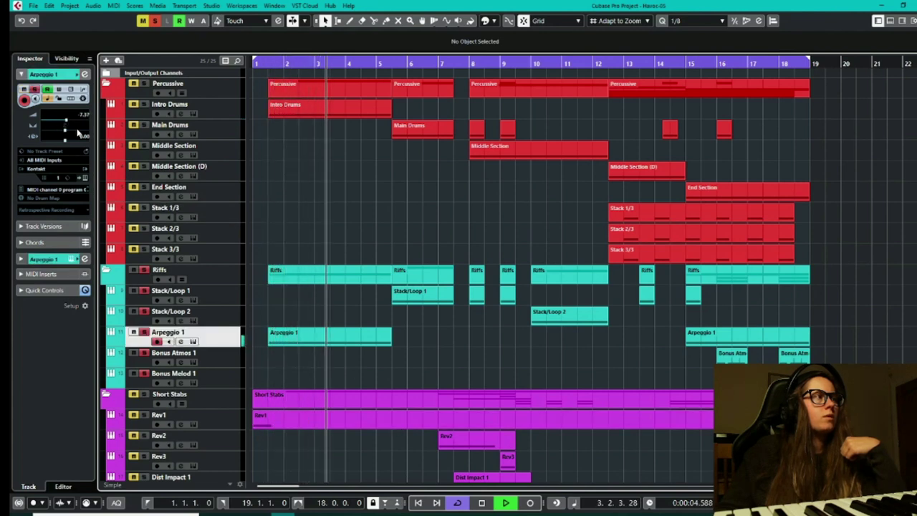
click(84, 178)
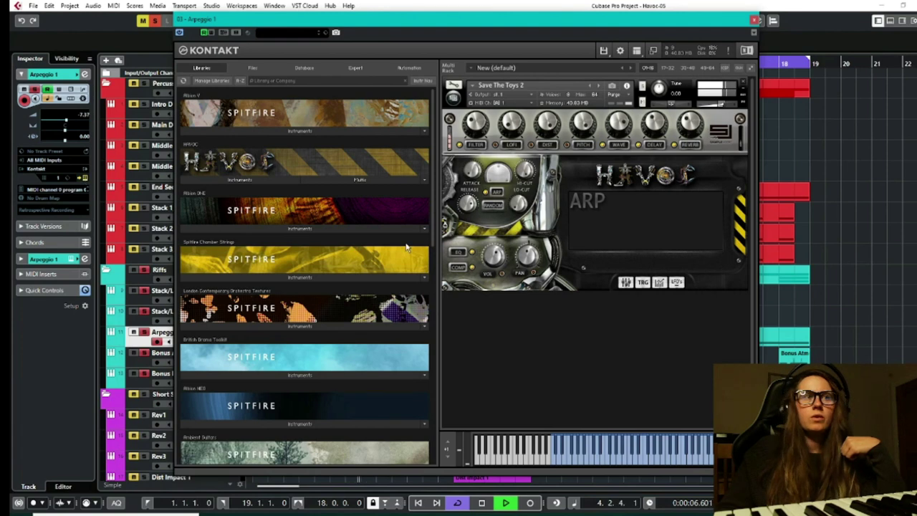
click(757, 20)
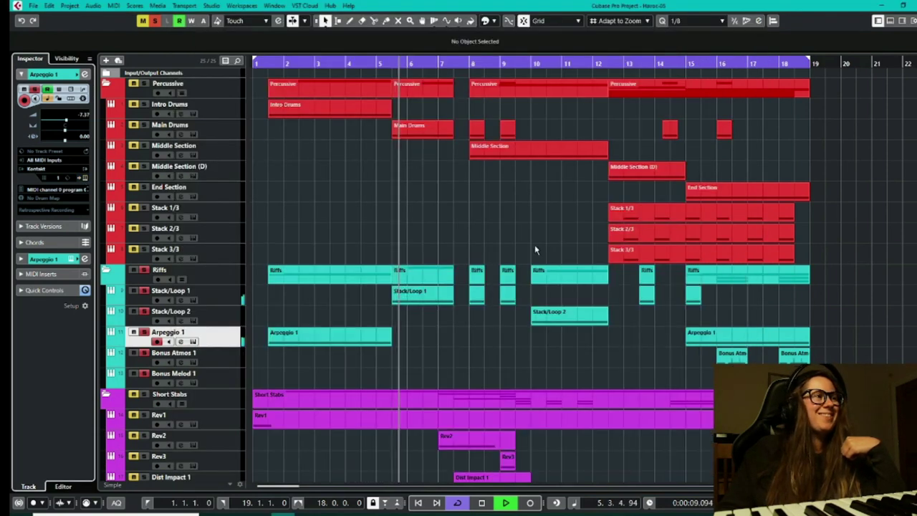
Step: View the Stack/Loop 1 track's Cocaine And Curry instrument in Kontakt and close its window
click(223, 301)
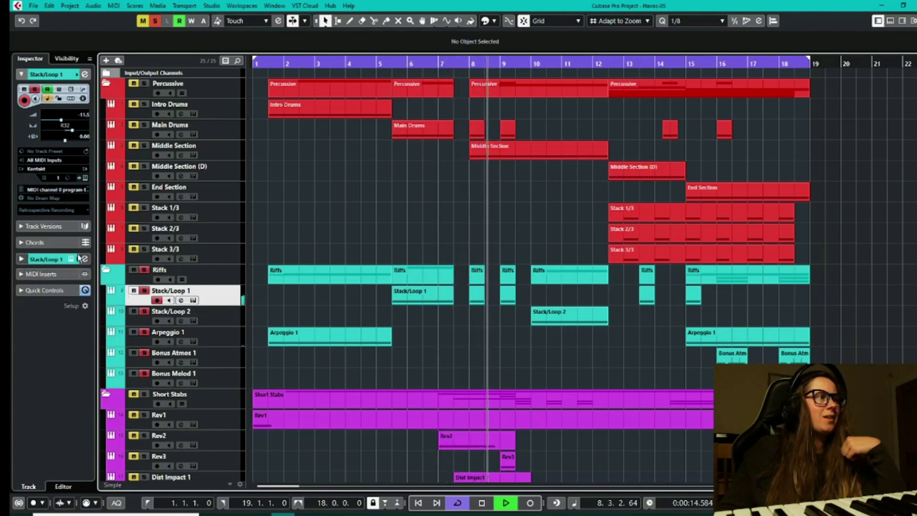
click(83, 259)
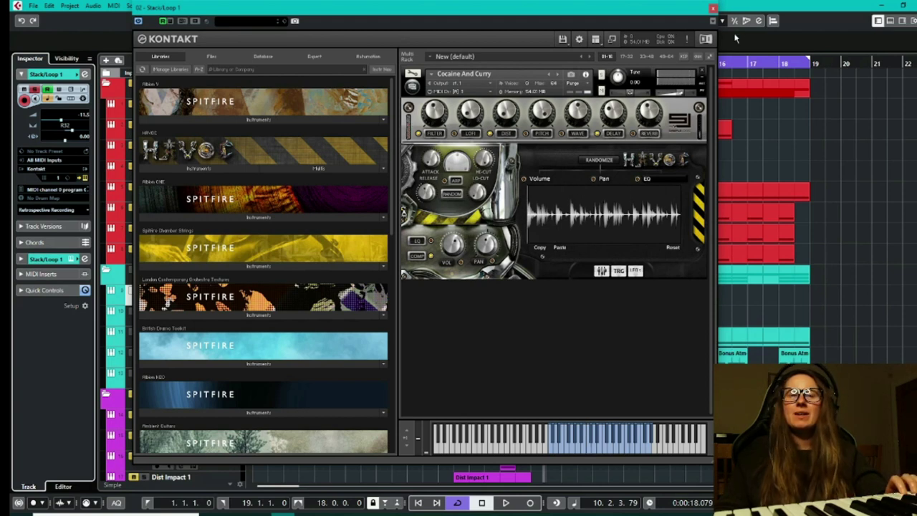
click(714, 6)
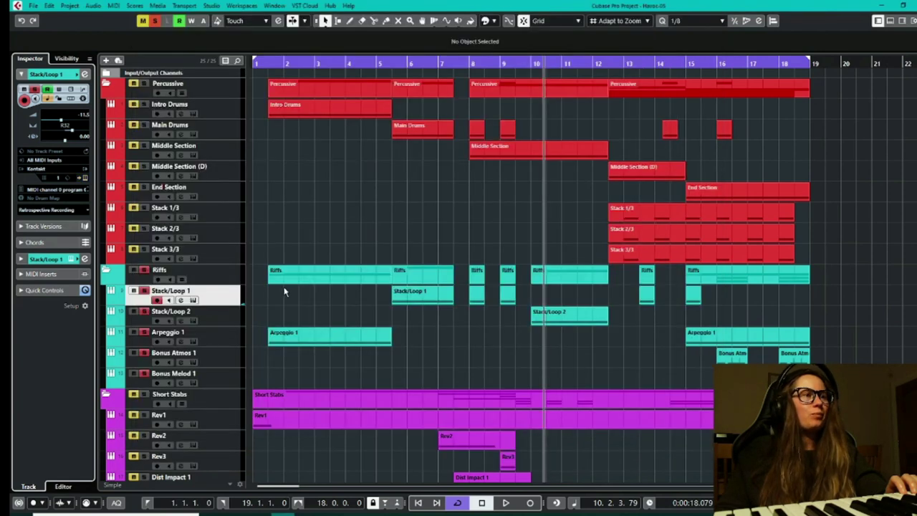
Step: Select the Bonus Atmos 1 track, view its Grind Waves 3 instrument in Kontakt, and close the window
scroll(466, 344, down, 4)
click(220, 311)
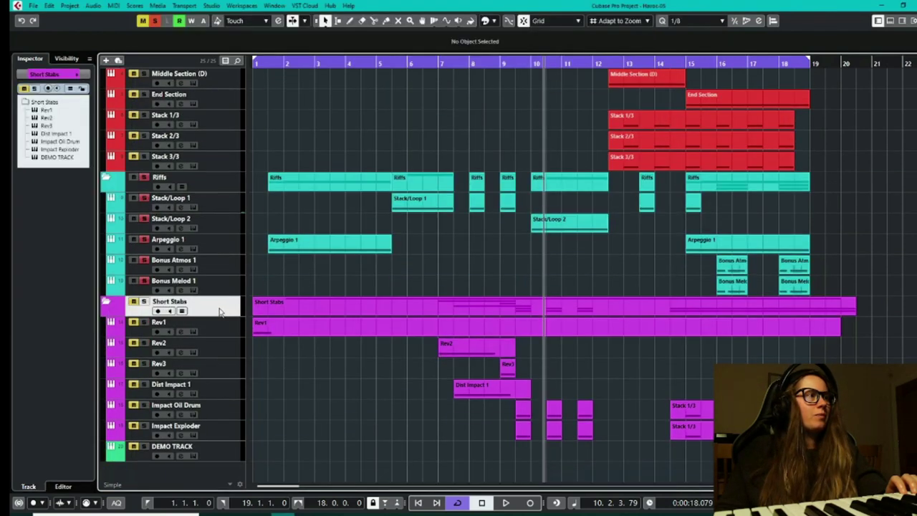
click(220, 243)
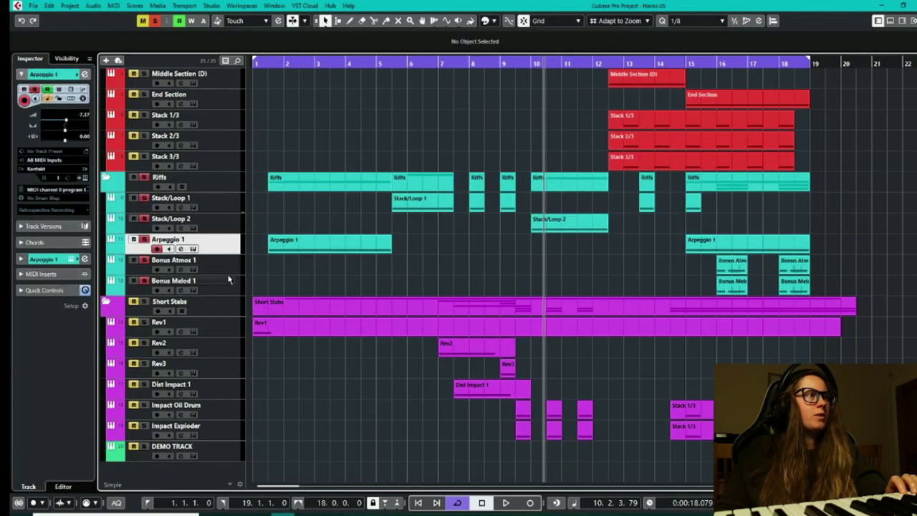
click(167, 265)
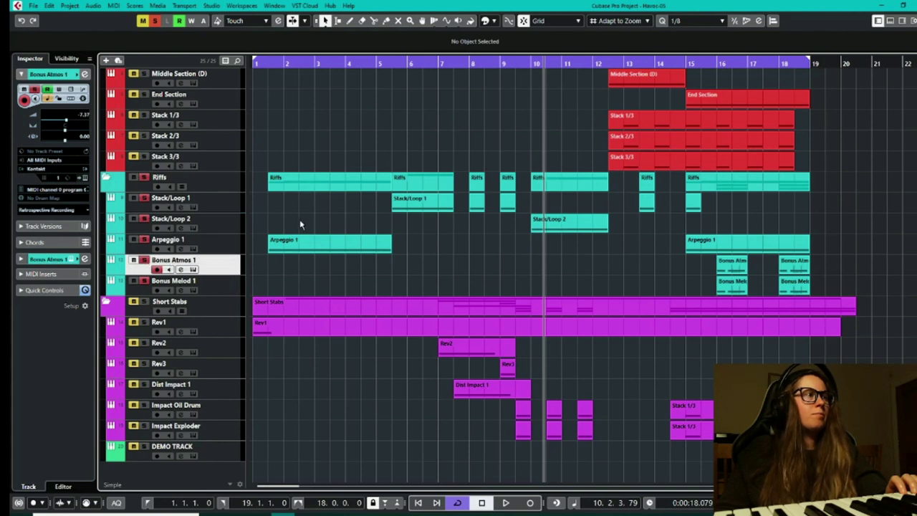
click(85, 177)
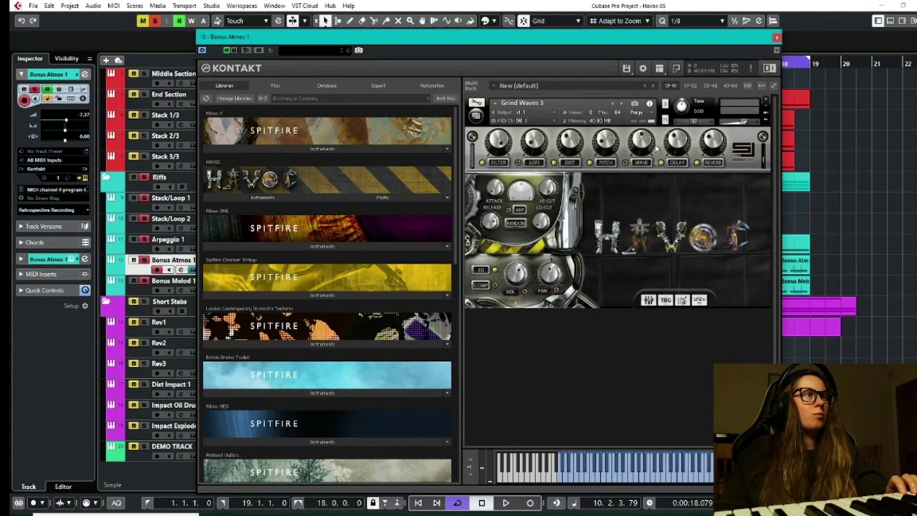
click(777, 39)
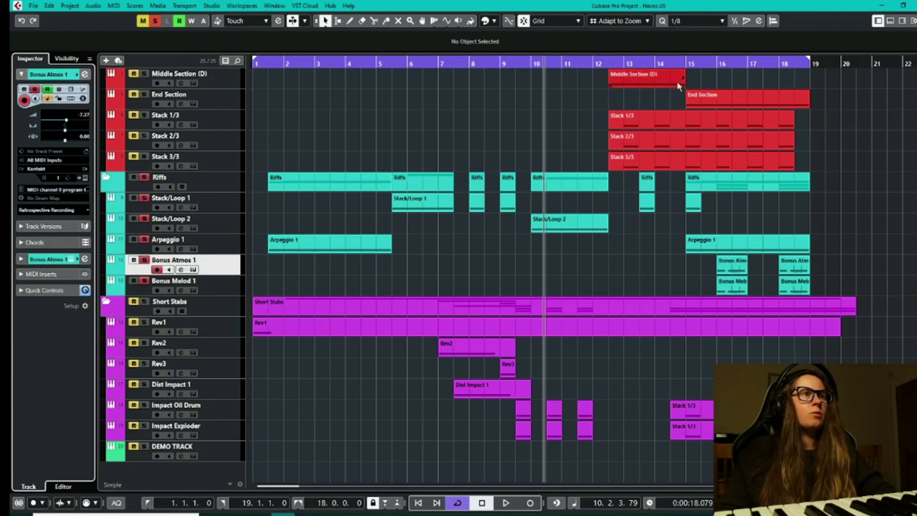
Step: Play the soloed riff tracks from around bar 15 through the Bonus Atmos and Bonus Melod parts, and stop playback
click(702, 65)
key(space)
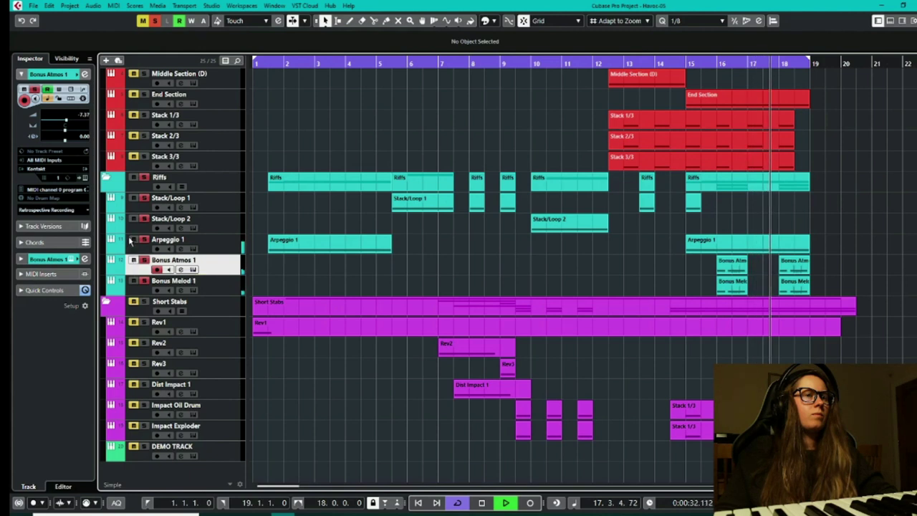
key(space)
Step: Select the Bonus Melod 1 track, view its Harley Hoggin Bass 2 instrument in Kontakt, and close the window
click(207, 281)
click(85, 174)
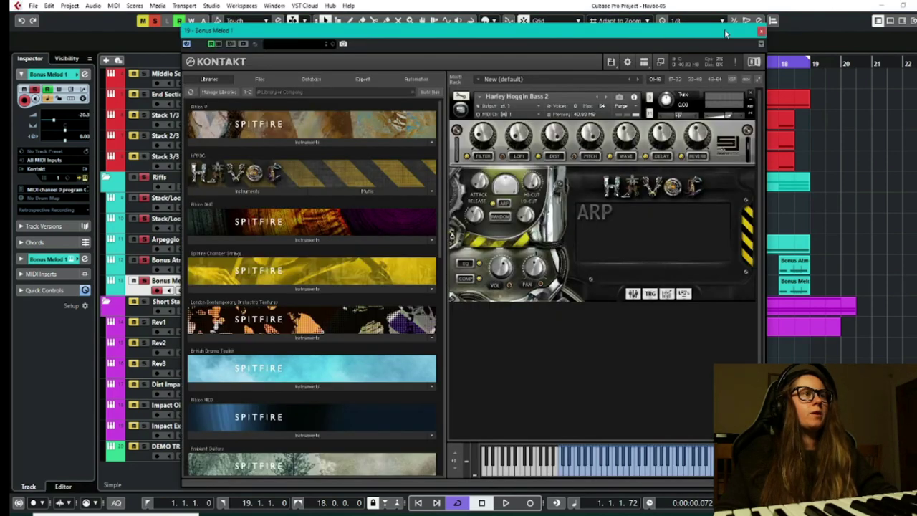
click(761, 33)
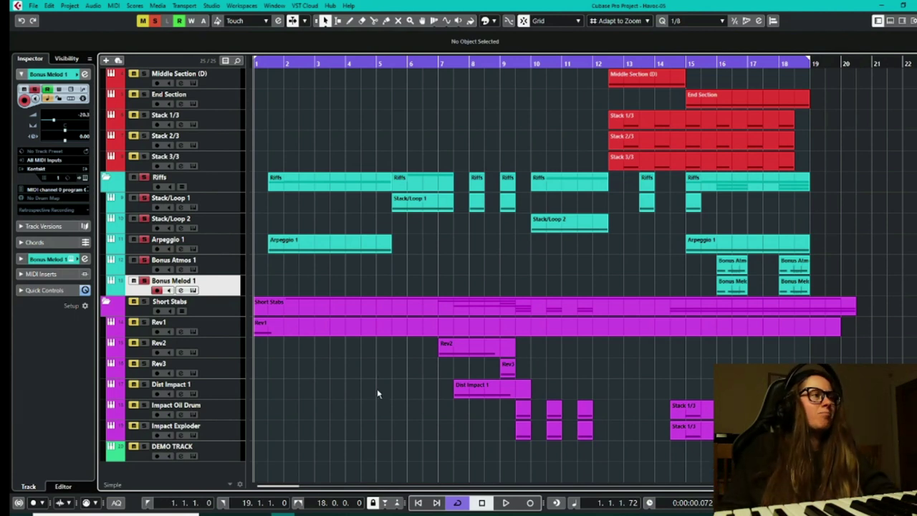
Step: Deactivate solo on all tracks and bring the upper percussive tracks back into view
click(156, 21)
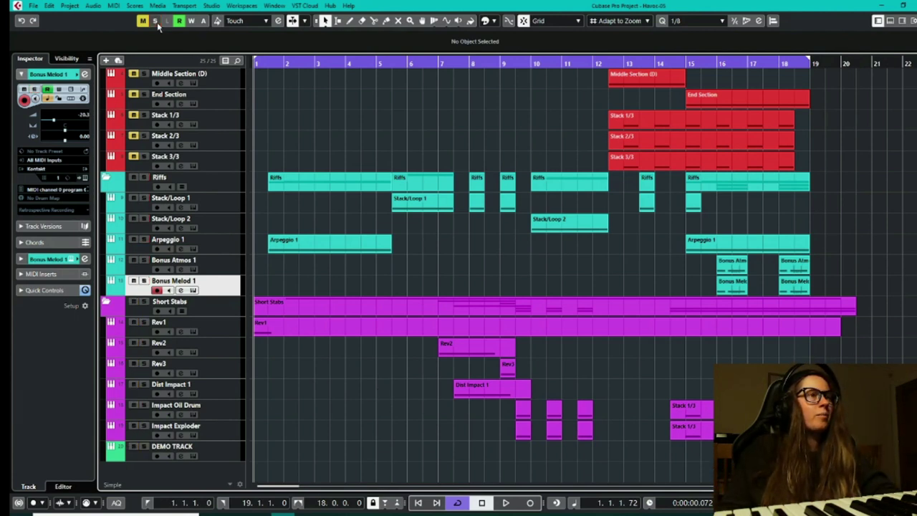
scroll(279, 265, up, 5)
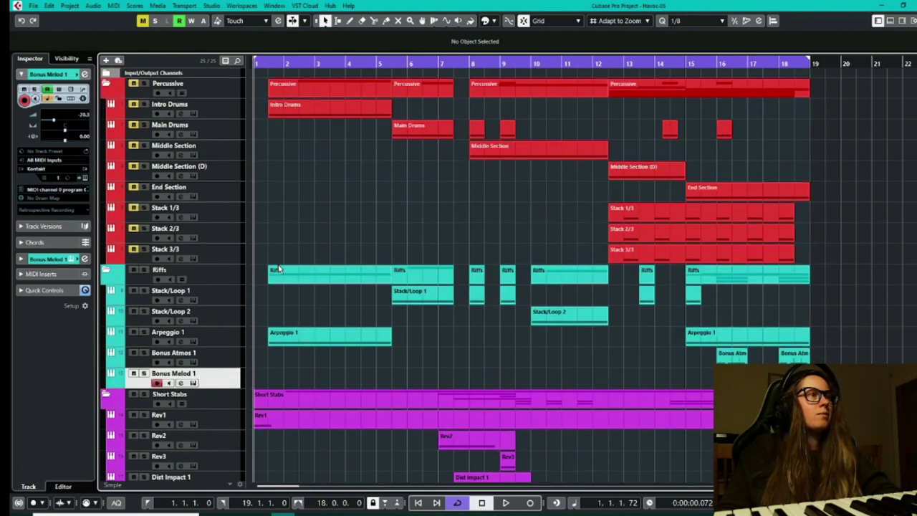